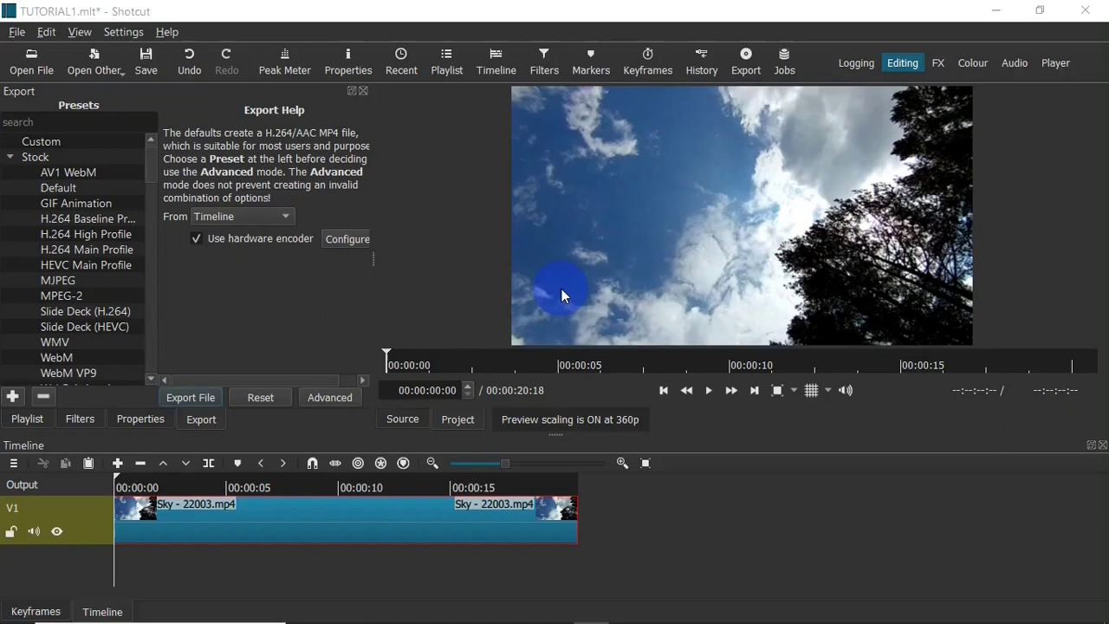
Preview the first seconds of the sky clip and add a second video track to the timeline.
{"action": "left_click", "coordinate": [710, 390]}
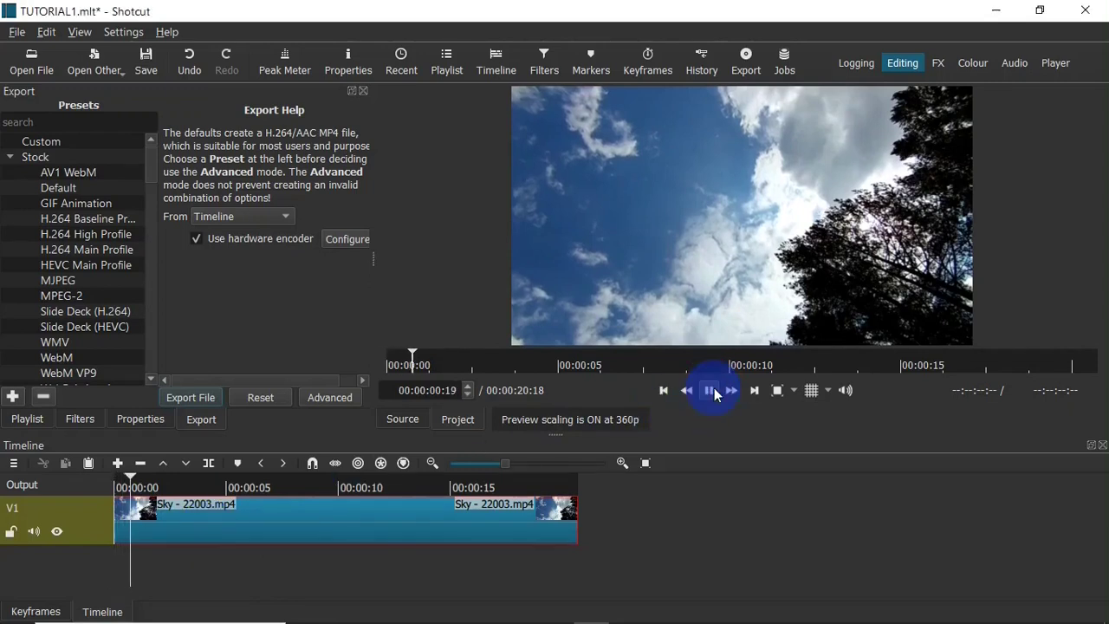
{"action": "left_click", "coordinate": [714, 387]}
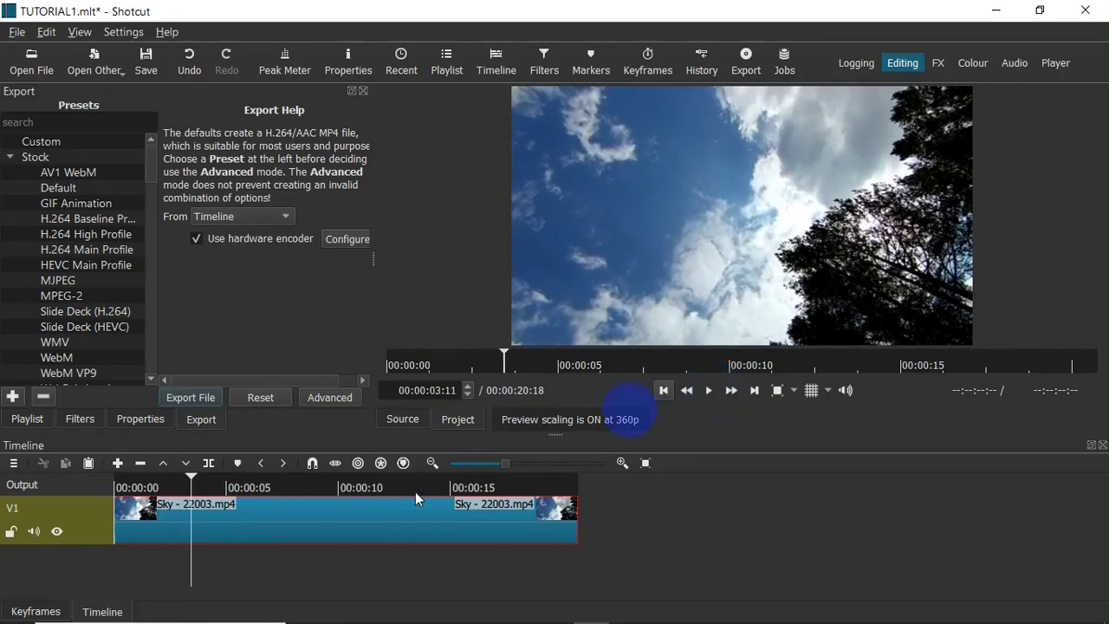
{"action": "left_click", "coordinate": [118, 508]}
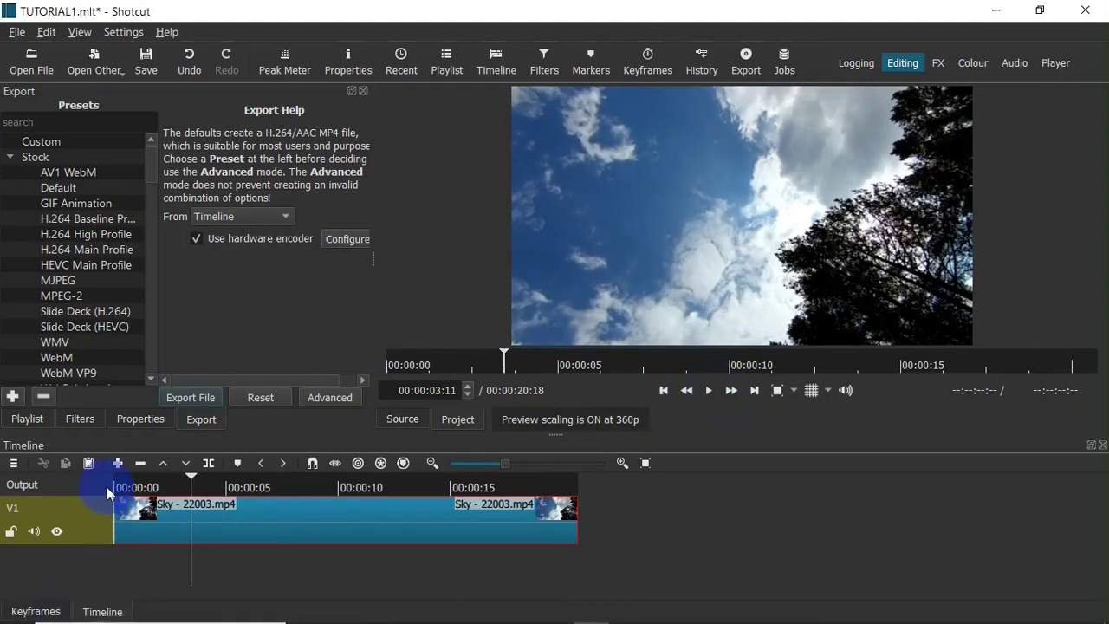
{"action": "right_click", "coordinate": [107, 487]}
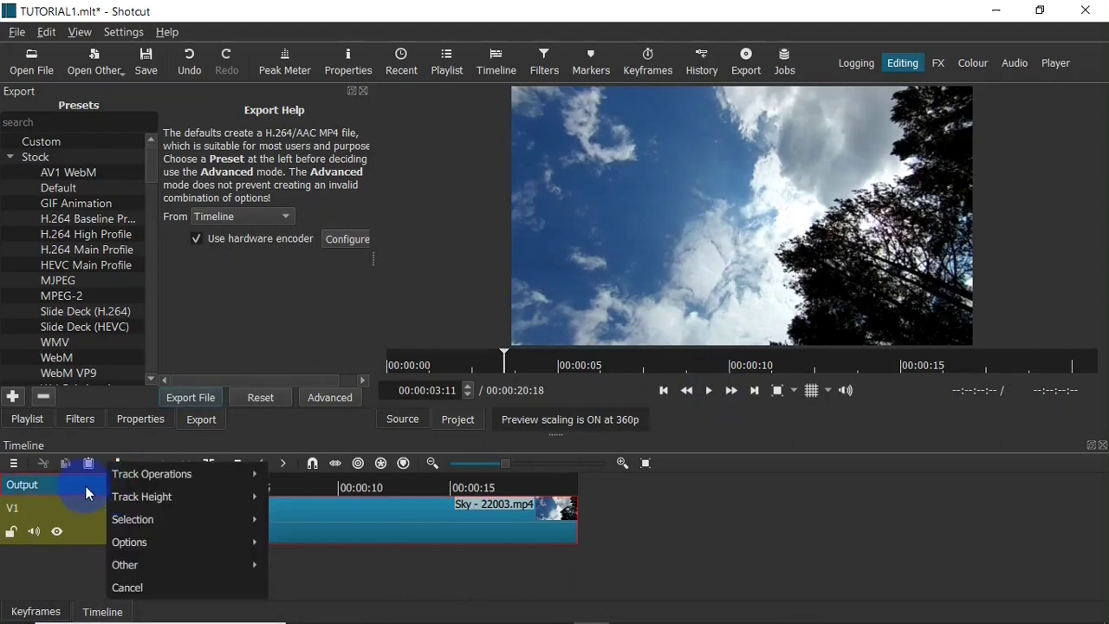
{"action": "mouse_move", "coordinate": [198, 476]}
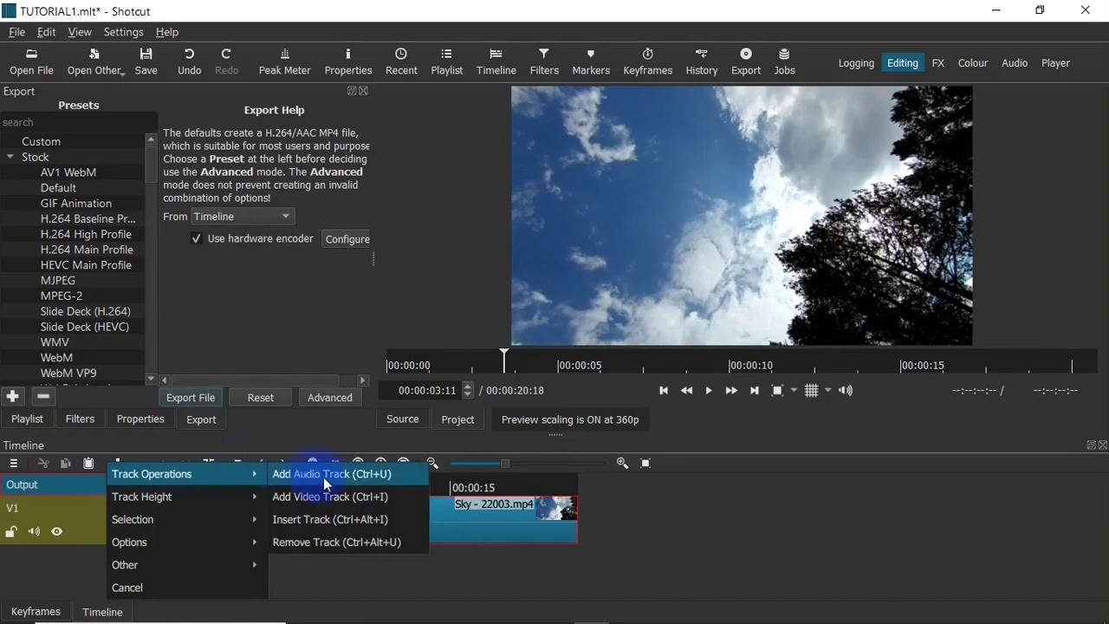
{"action": "left_click", "coordinate": [384, 498]}
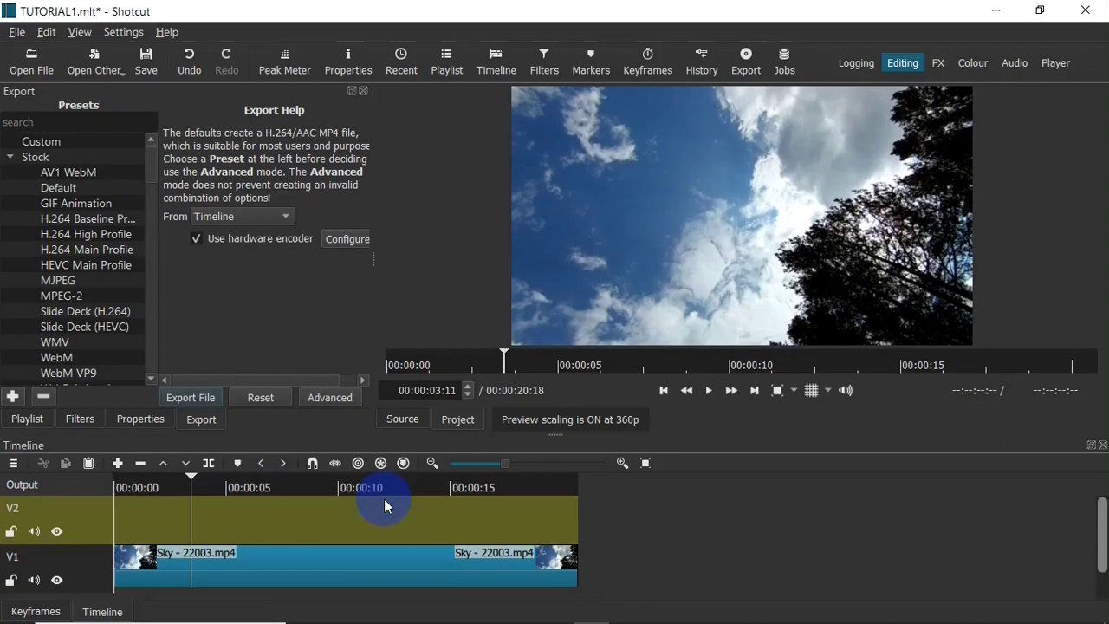
Create a text clip reading "Beautiful Sky" with a transparent background.
{"action": "left_click", "coordinate": [103, 54]}
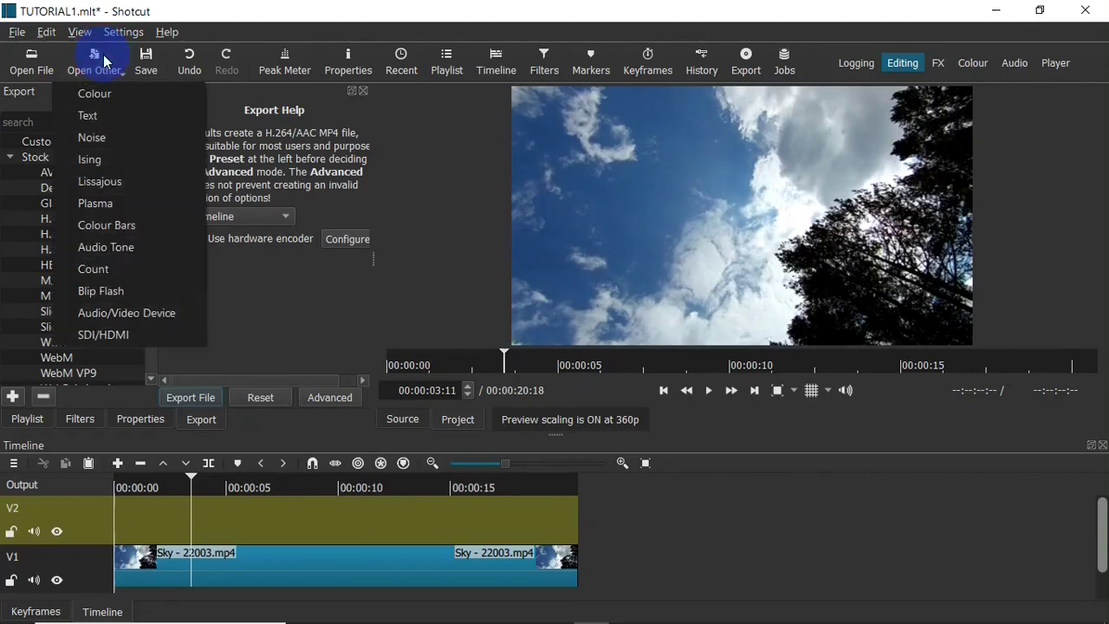
{"action": "left_click", "coordinate": [141, 116]}
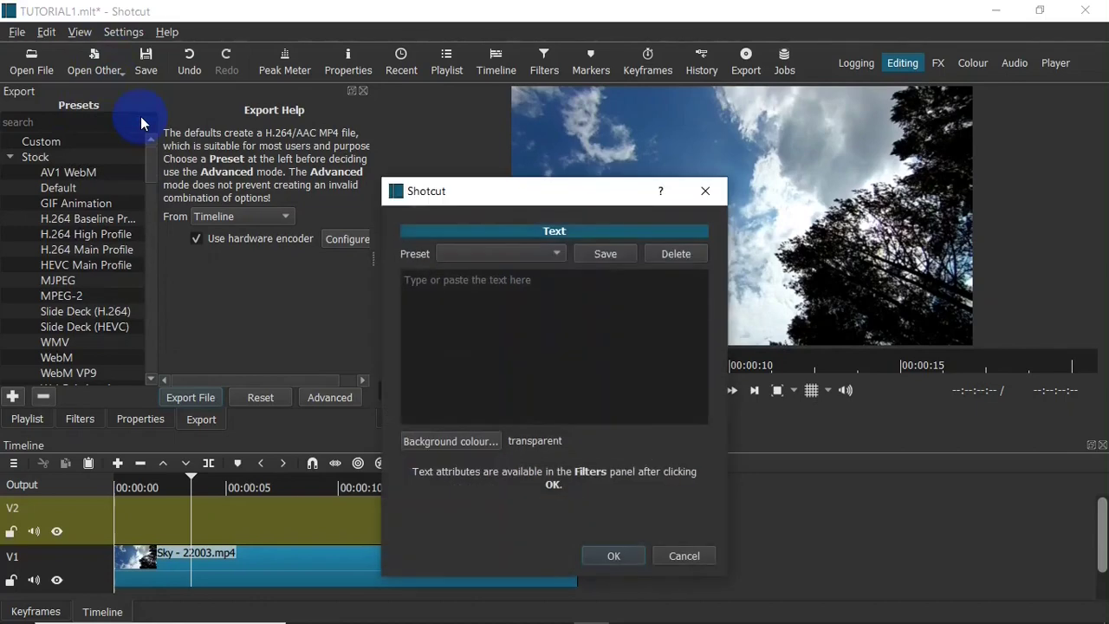
{"action": "left_click", "coordinate": [468, 280]}
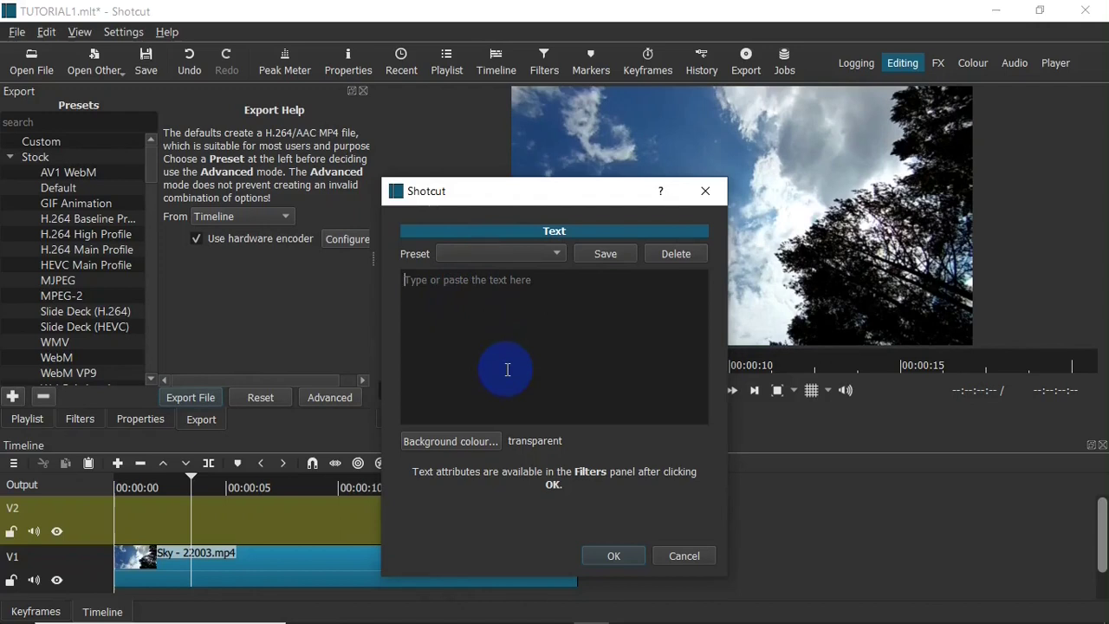
{"action": "type", "text": "Beautiful Sky"}
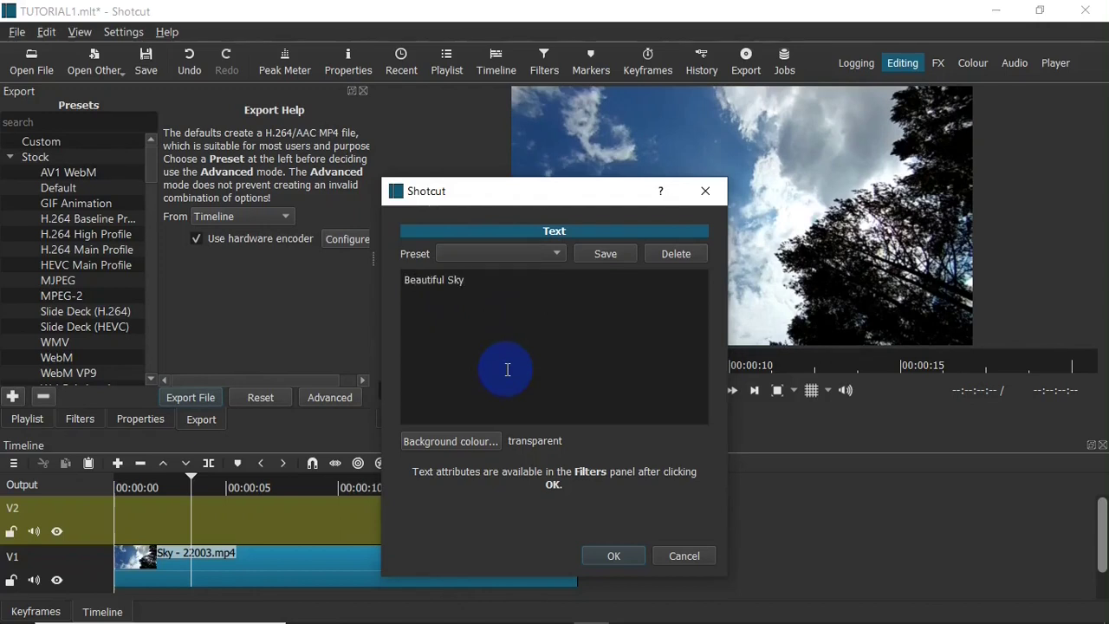
{"action": "left_click", "coordinate": [613, 555]}
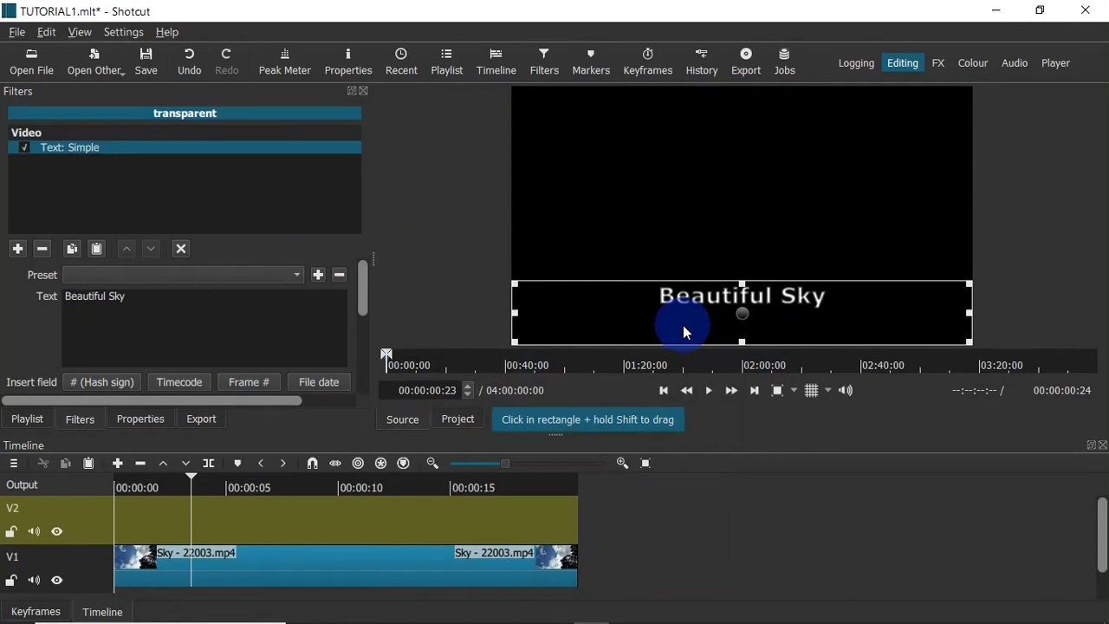
Place the text clip on track V2 at about 3 seconds and extend its end to about 20 seconds.
{"action": "left_click_drag", "start_coordinate": [628, 321], "coordinate": [176, 514]}
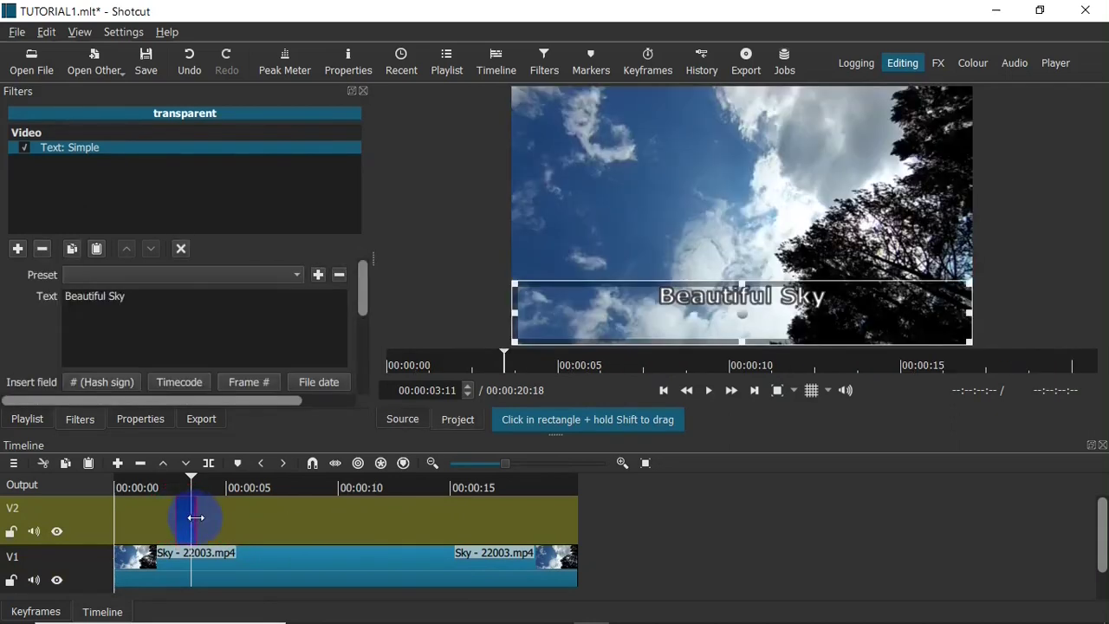
{"action": "left_click_drag", "start_coordinate": [196, 517], "coordinate": [568, 524]}
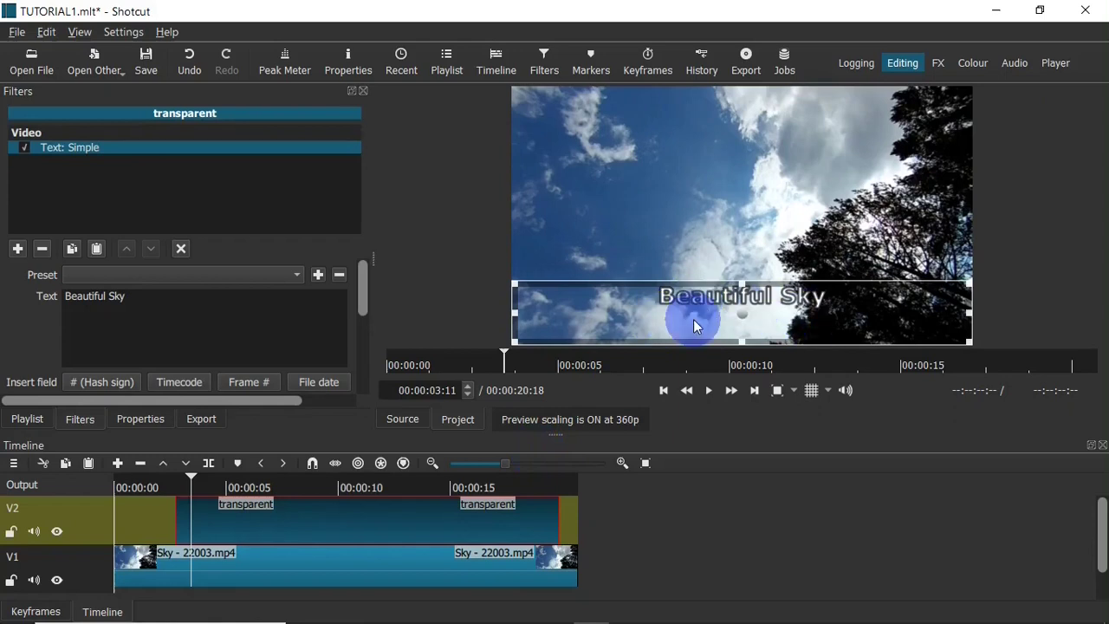
{"action": "left_click_drag", "start_coordinate": [358, 289], "coordinate": [363, 278]}
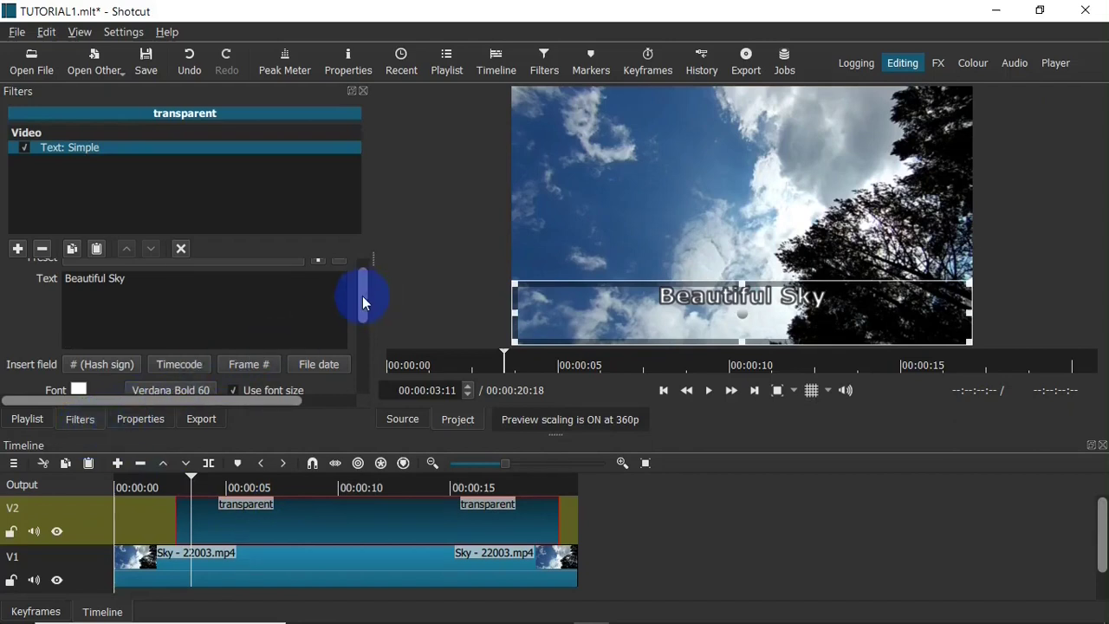
{"action": "left_click_drag", "start_coordinate": [362, 295], "coordinate": [363, 275]}
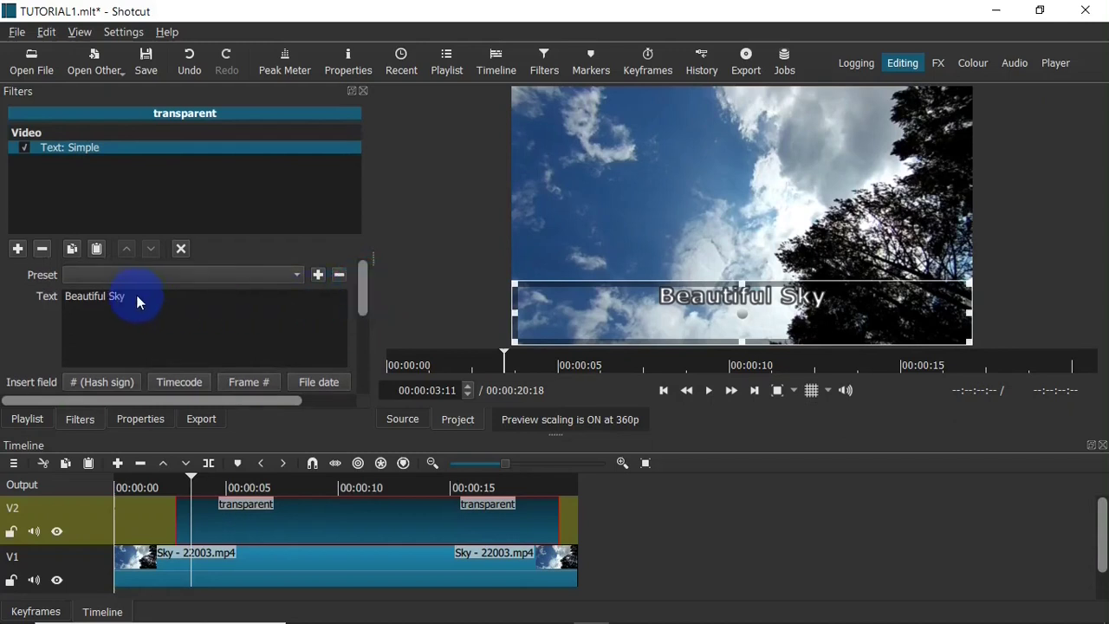
{"action": "left_click_drag", "start_coordinate": [136, 297], "coordinate": [60, 297]}
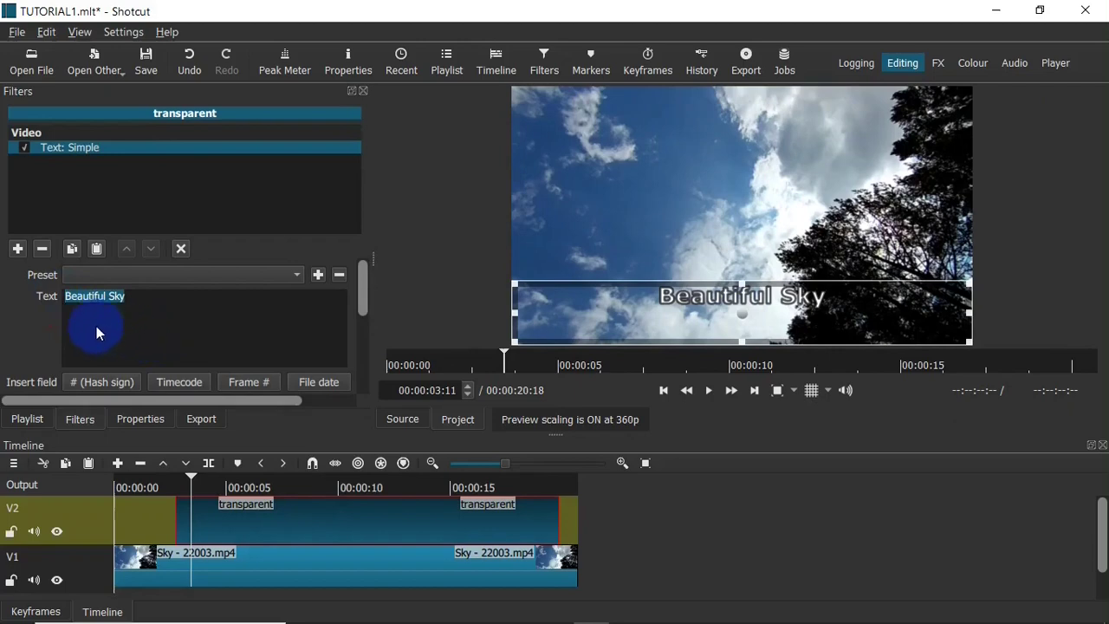
{"action": "double_click", "coordinate": [256, 329]}
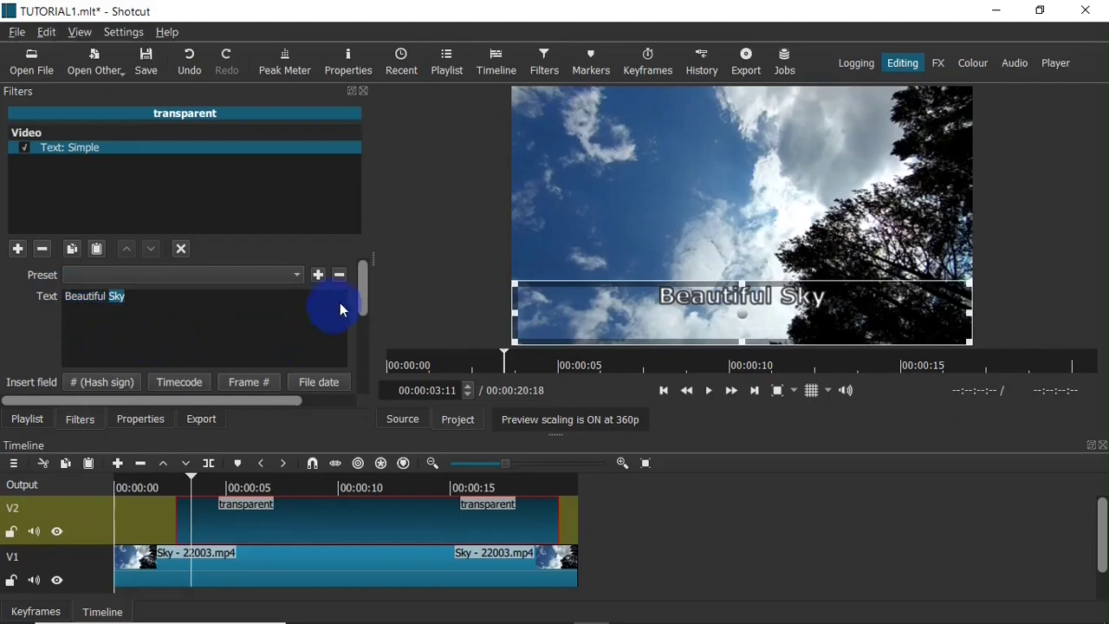
Set the font colour of the "Beautiful Sky" text to red (#ff0000).
{"action": "left_click_drag", "start_coordinate": [362, 292], "coordinate": [363, 330]}
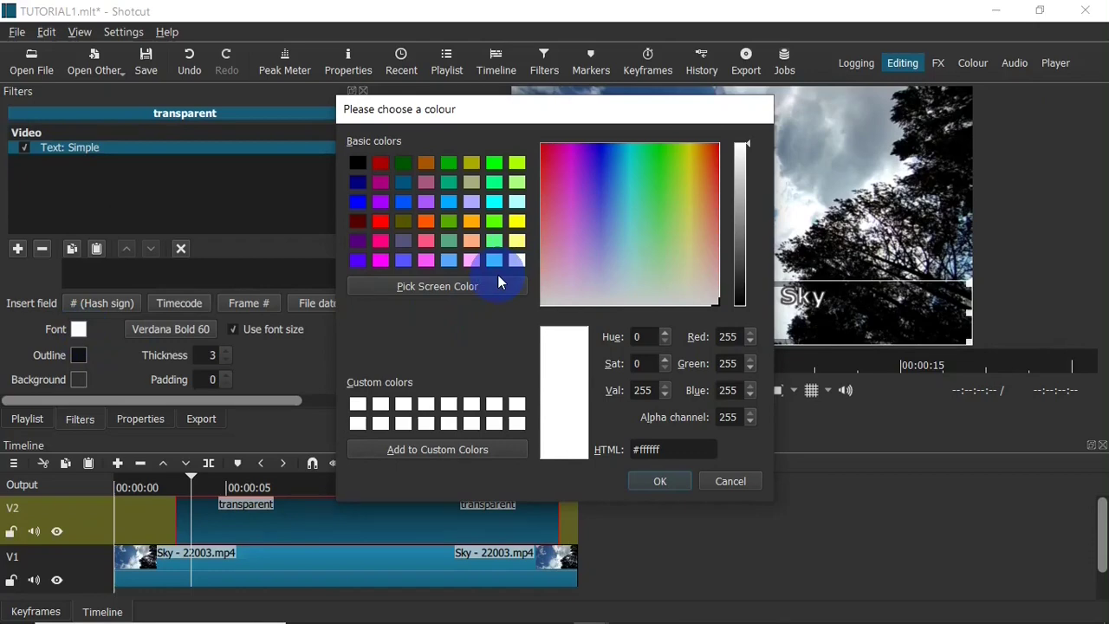
{"action": "left_click", "coordinate": [387, 219]}
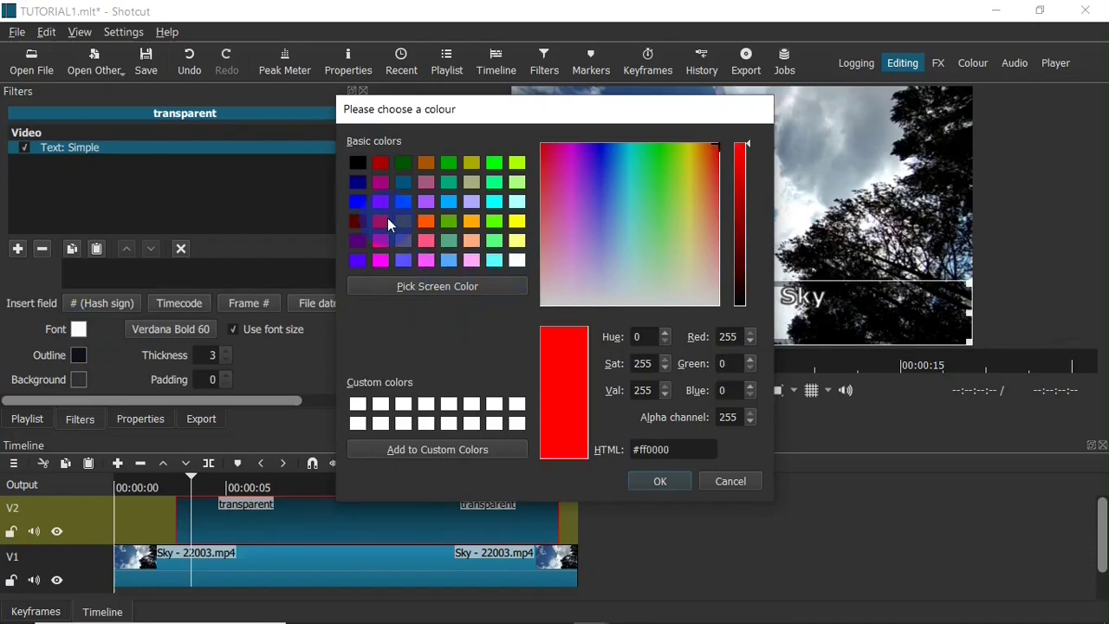
{"action": "left_click", "coordinate": [658, 484]}
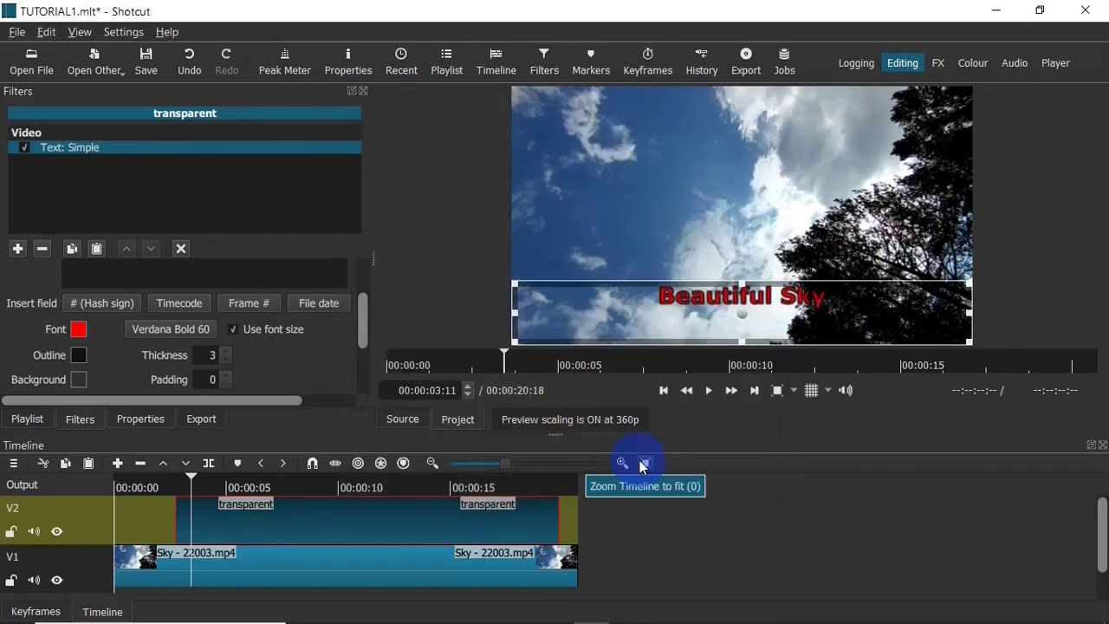
Set the font of the "Beautiful Sky" text to Caladea, Bold style, size 100.
{"action": "left_click", "coordinate": [174, 332]}
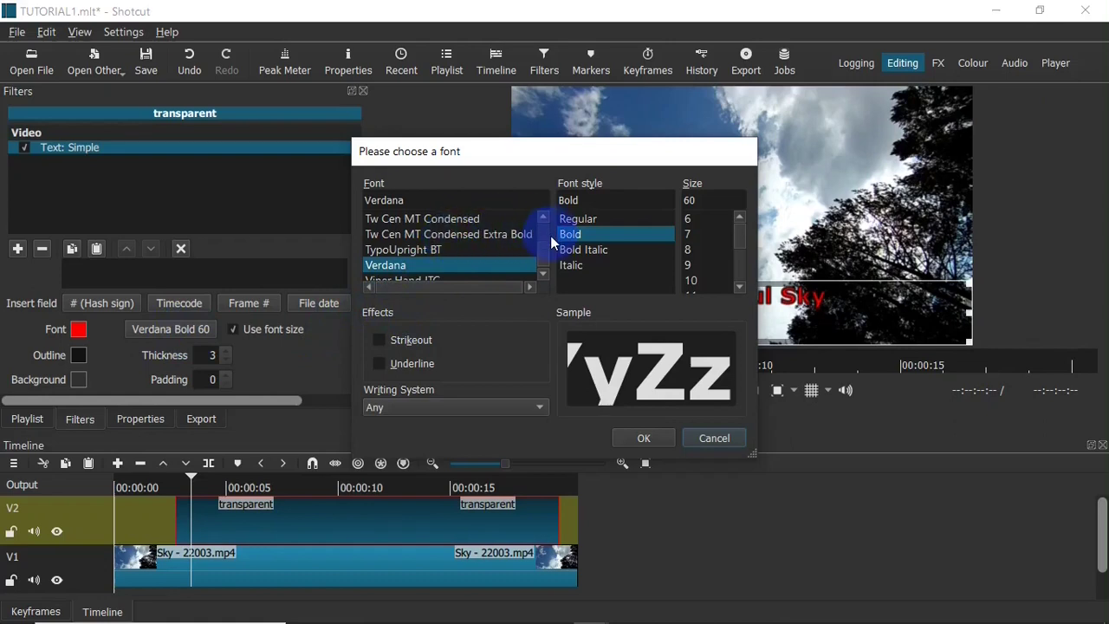
{"action": "left_click_drag", "start_coordinate": [545, 248], "coordinate": [545, 230]}
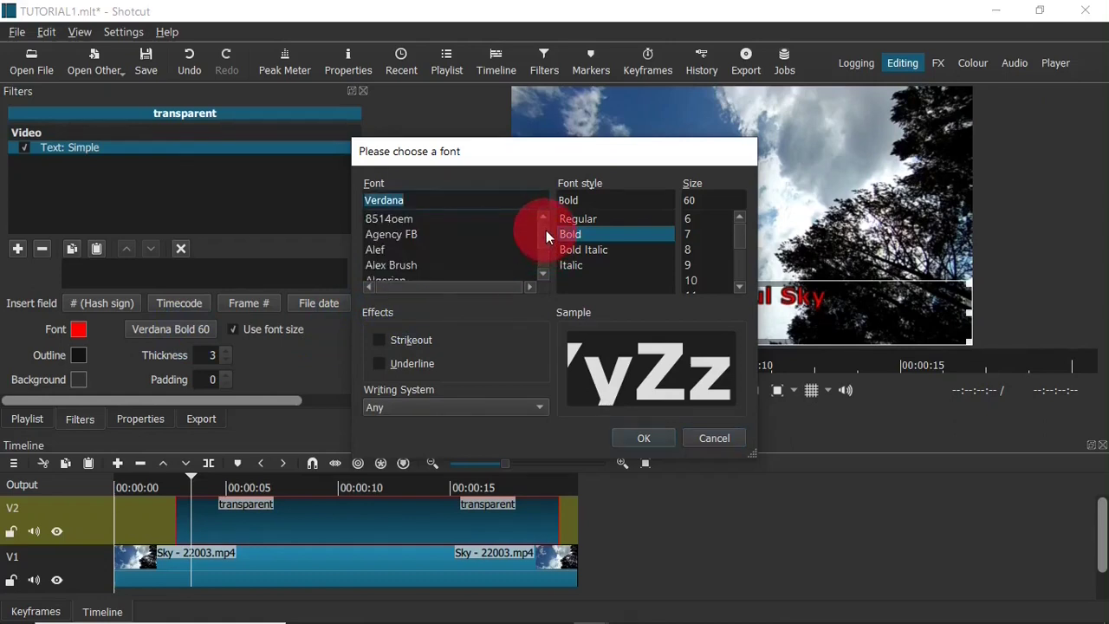
{"action": "key", "text": "c"}
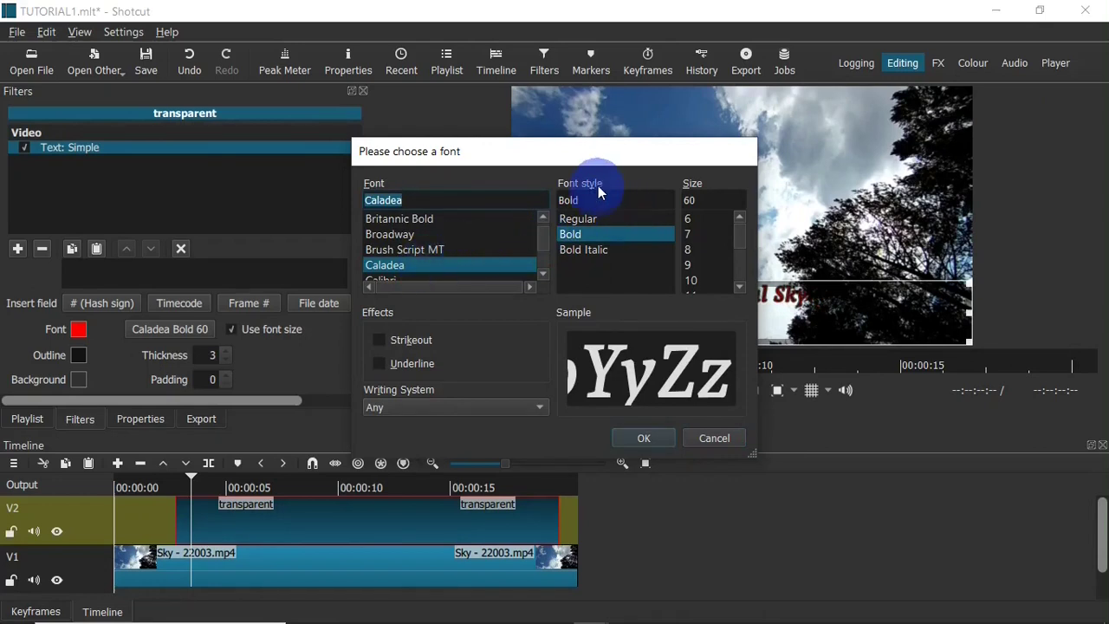
{"action": "left_click", "coordinate": [594, 232]}
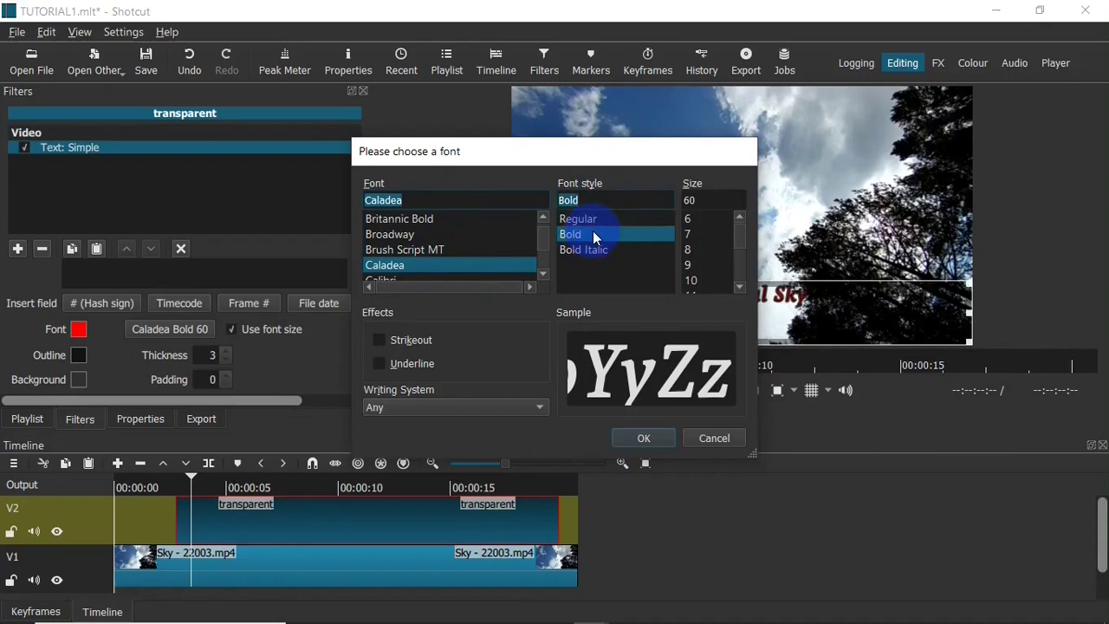
{"action": "left_click", "coordinate": [704, 204]}
{"action": "type", "text": "100"}
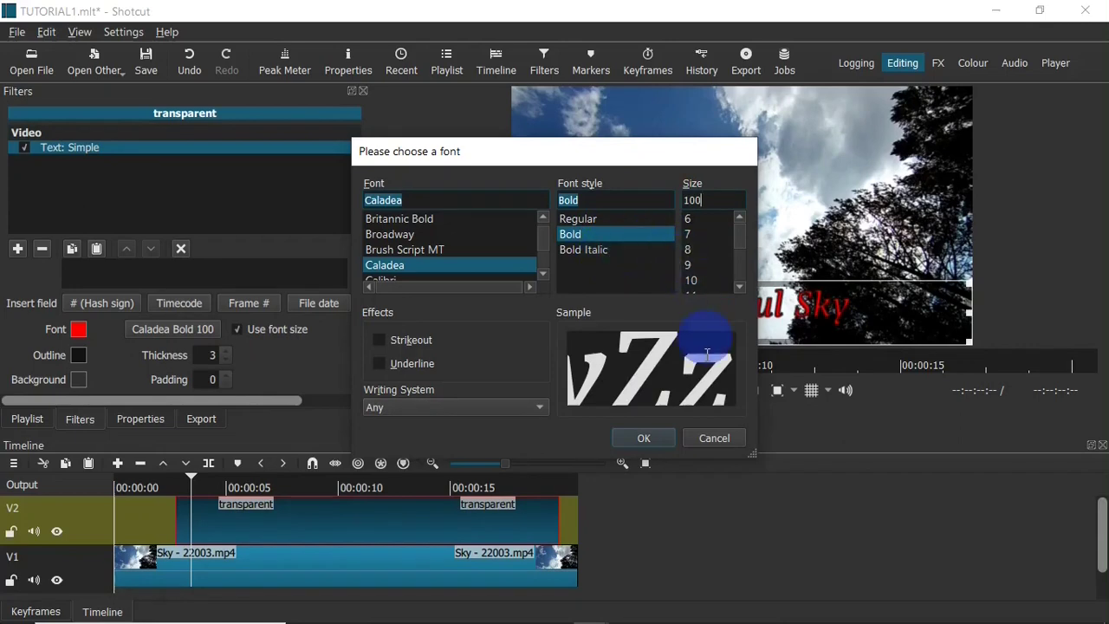
{"action": "left_click", "coordinate": [646, 439]}
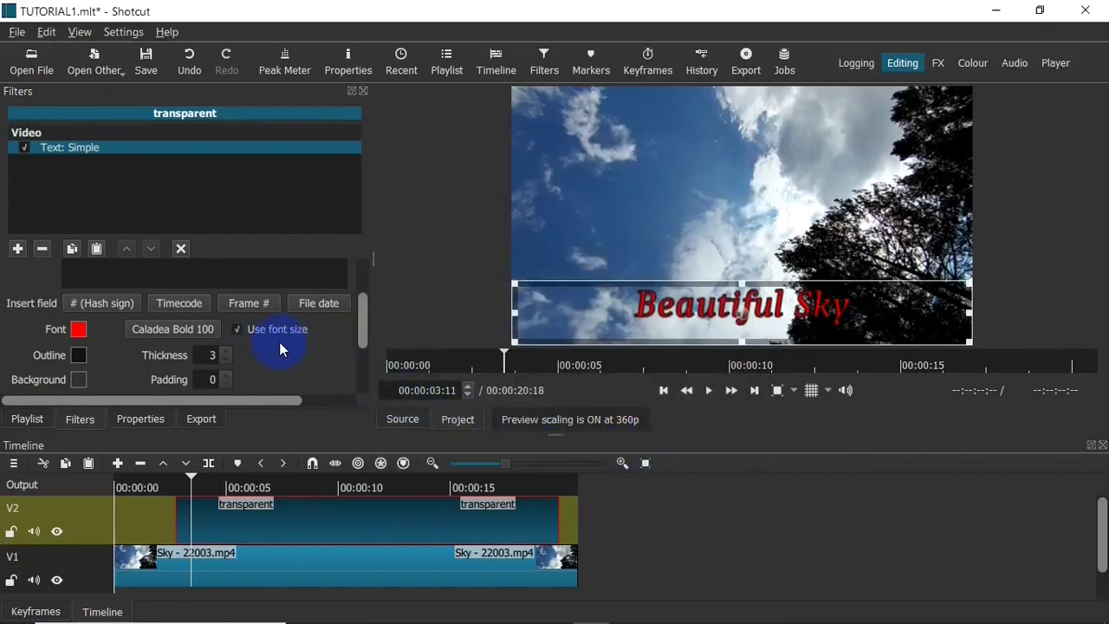
Turn the text's Use font size option off and back on to compare the text scaling.
{"action": "left_click", "coordinate": [239, 328]}
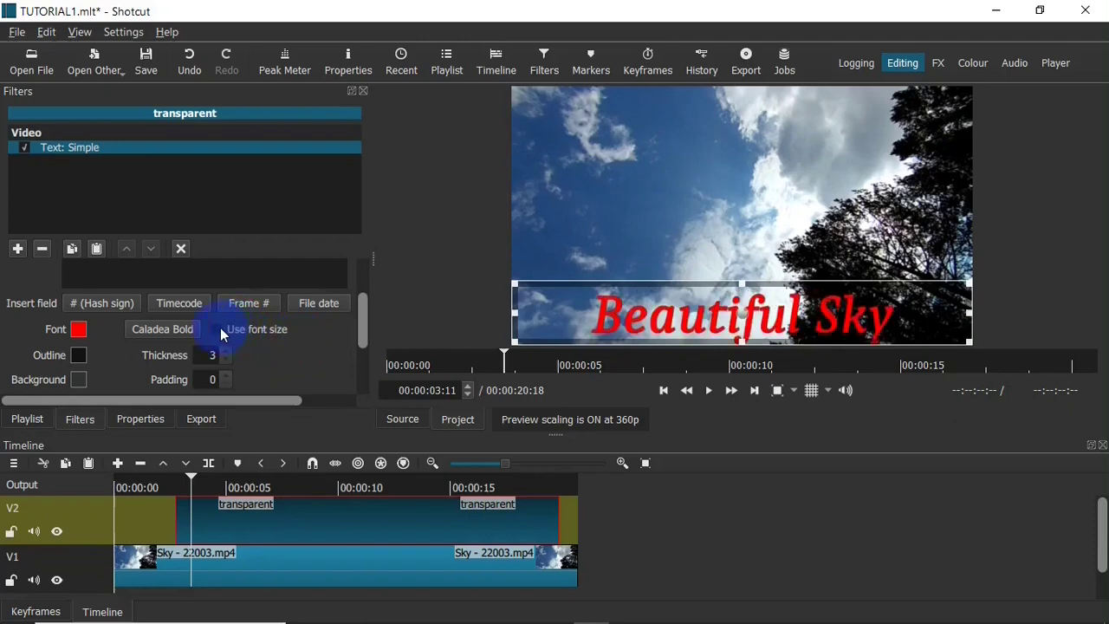
{"action": "left_click", "coordinate": [221, 330]}
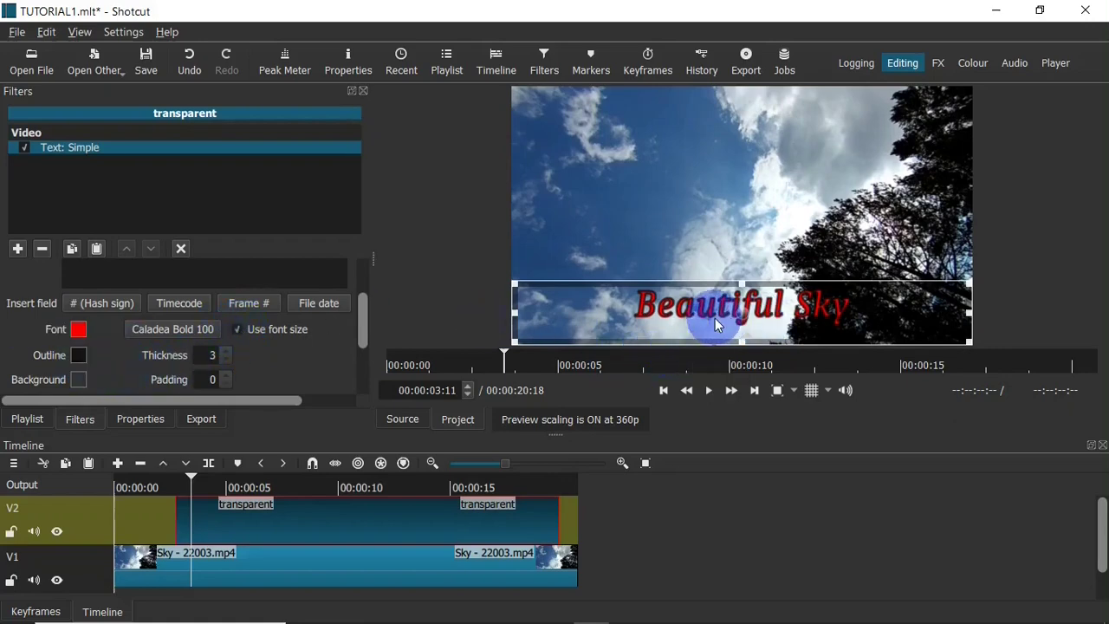
Set the outline colour of the "Beautiful Sky" text to white (#ffffff).
{"action": "left_click", "coordinate": [79, 355]}
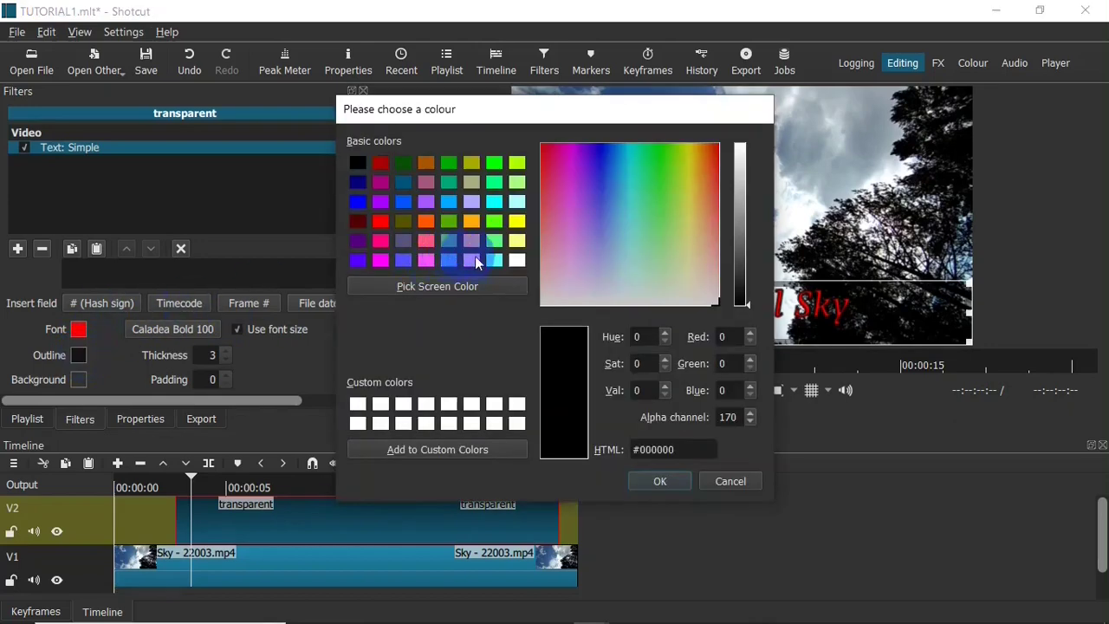
{"action": "left_click", "coordinate": [517, 260]}
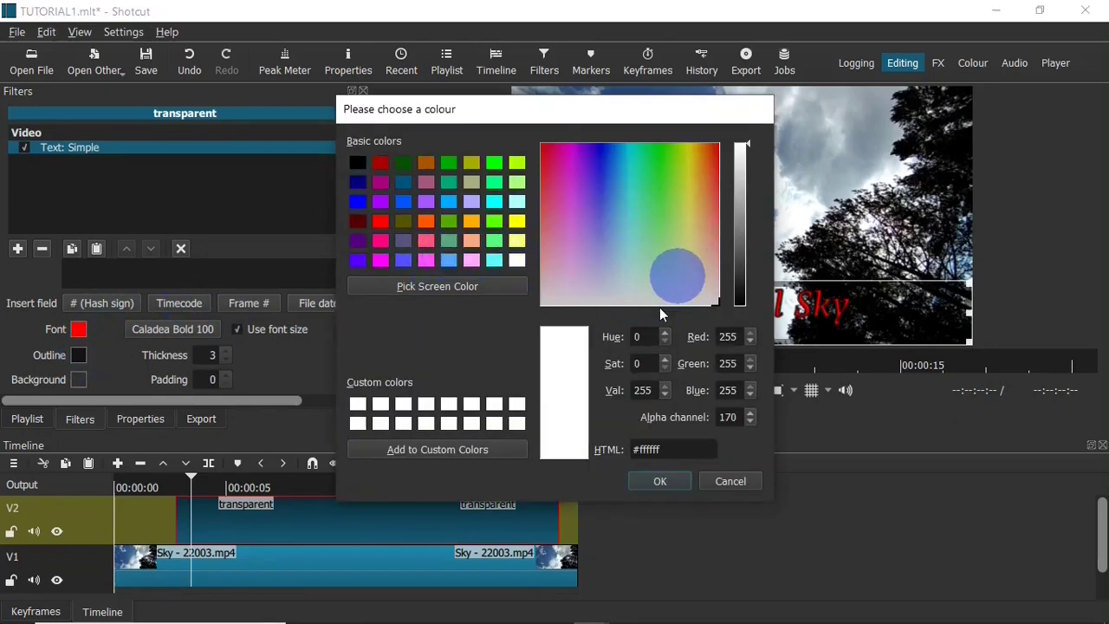
{"action": "left_click", "coordinate": [661, 482]}
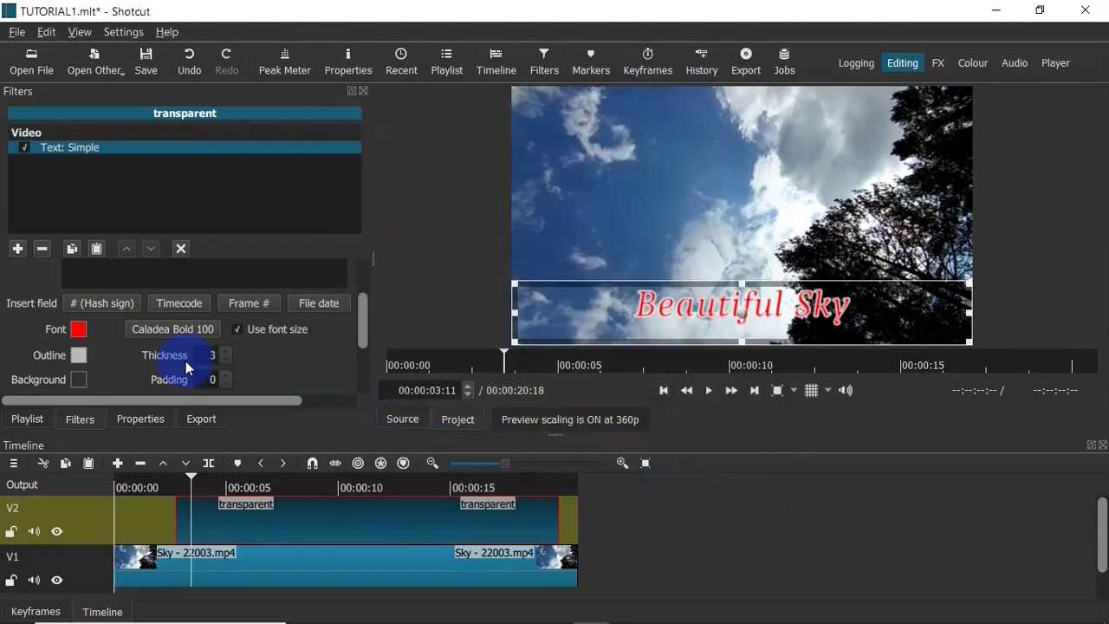
Try thicker outlines on the "Beautiful Sky" text and set the outline thickness to 2.
{"action": "left_click", "coordinate": [229, 351]}
{"action": "left_click", "coordinate": [228, 351]}
{"action": "left_click", "coordinate": [229, 351]}
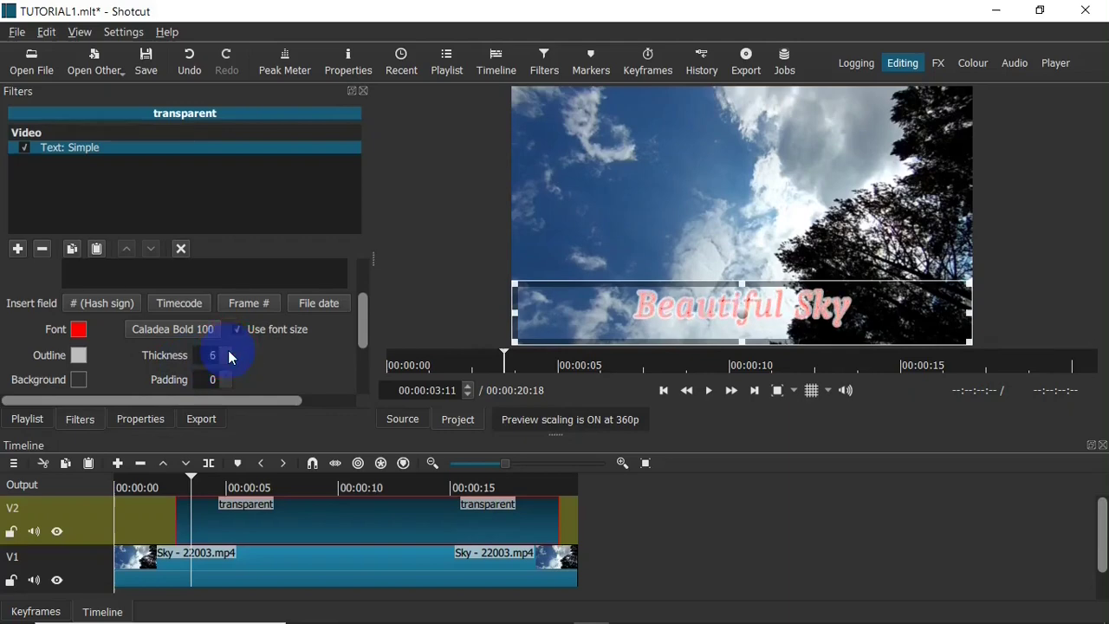
{"action": "left_click", "coordinate": [229, 354]}
{"action": "left_click", "coordinate": [230, 353]}
{"action": "left_click", "coordinate": [226, 359]}
{"action": "left_click", "coordinate": [226, 360]}
{"action": "left_click", "coordinate": [227, 360]}
{"action": "left_click", "coordinate": [227, 359]}
{"action": "left_click", "coordinate": [226, 359]}
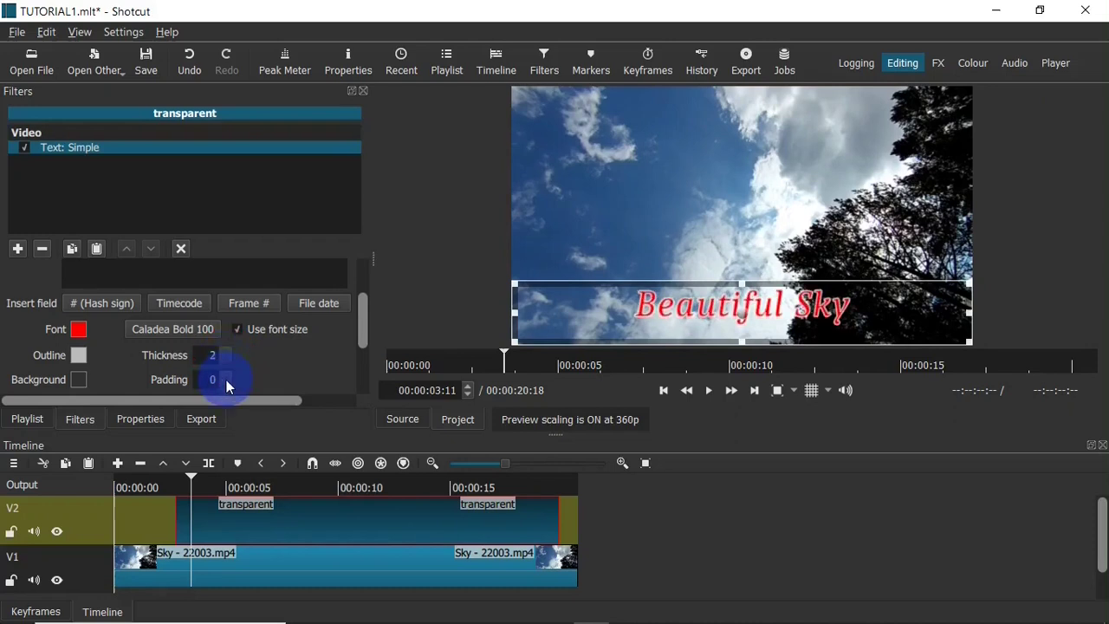
Set the background colour of the "Beautiful Sky" text to dark red (#550000) with an alpha channel of 50.
{"action": "left_click_drag", "start_coordinate": [361, 328], "coordinate": [361, 348]}
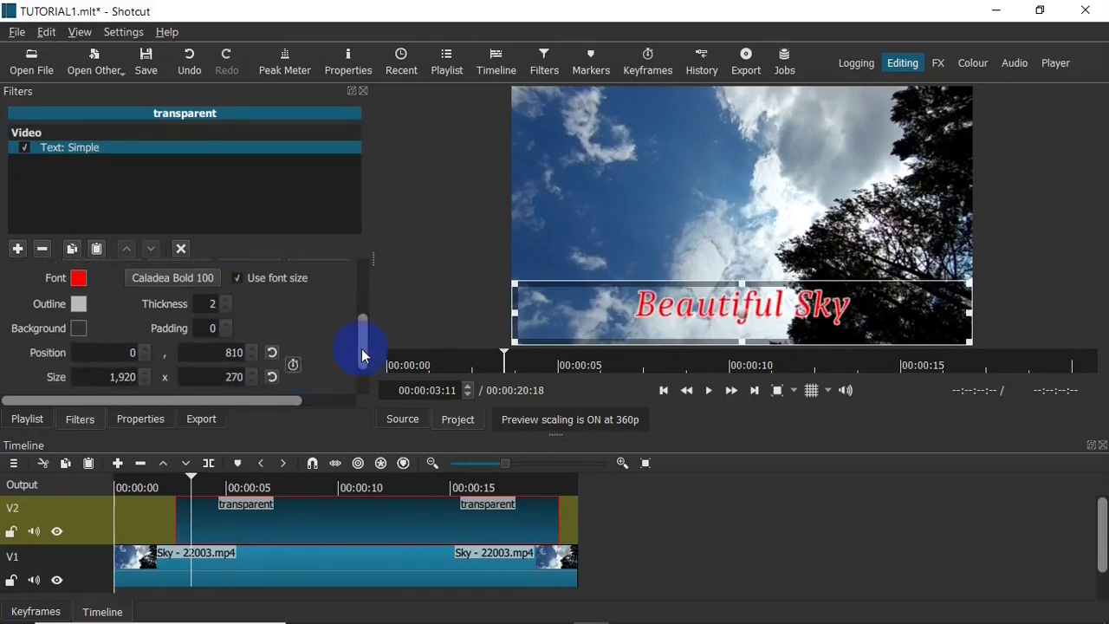
{"action": "left_click", "coordinate": [79, 328]}
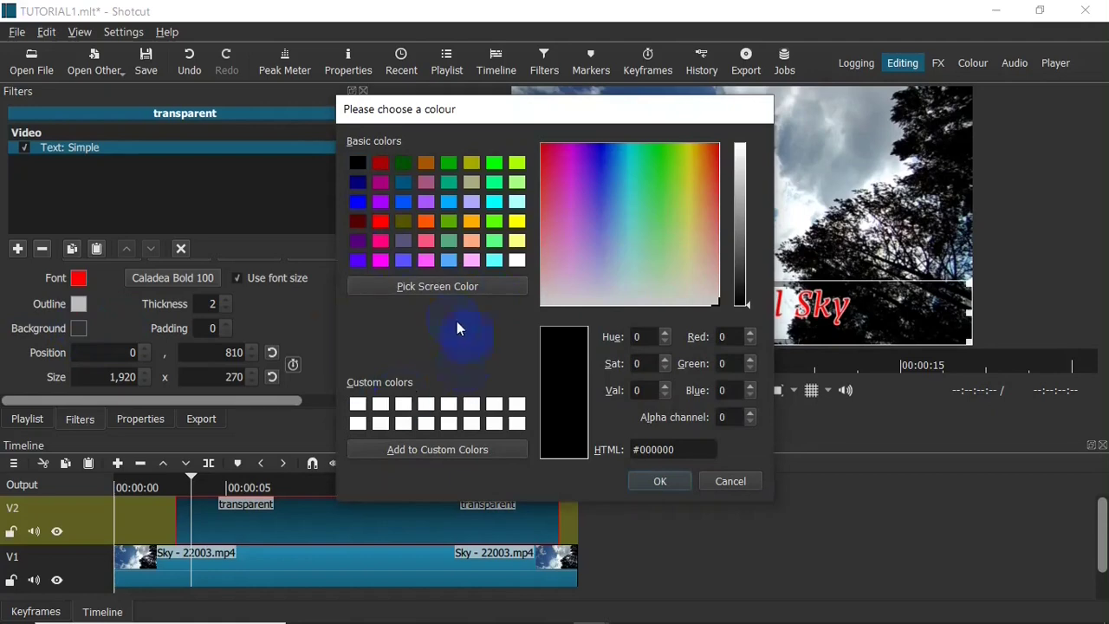
{"action": "left_click", "coordinate": [358, 224]}
{"action": "left_click", "coordinate": [672, 477]}
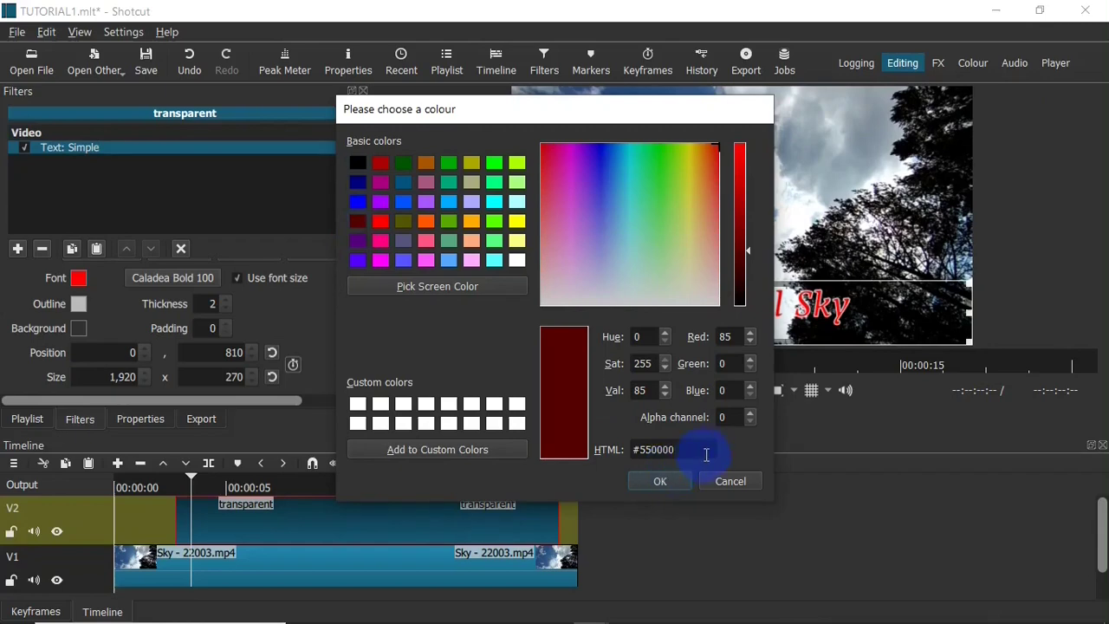
{"action": "left_click", "coordinate": [726, 417]}
{"action": "left_click_drag", "start_coordinate": [728, 418], "coordinate": [639, 424]}
{"action": "type", "text": "50"}
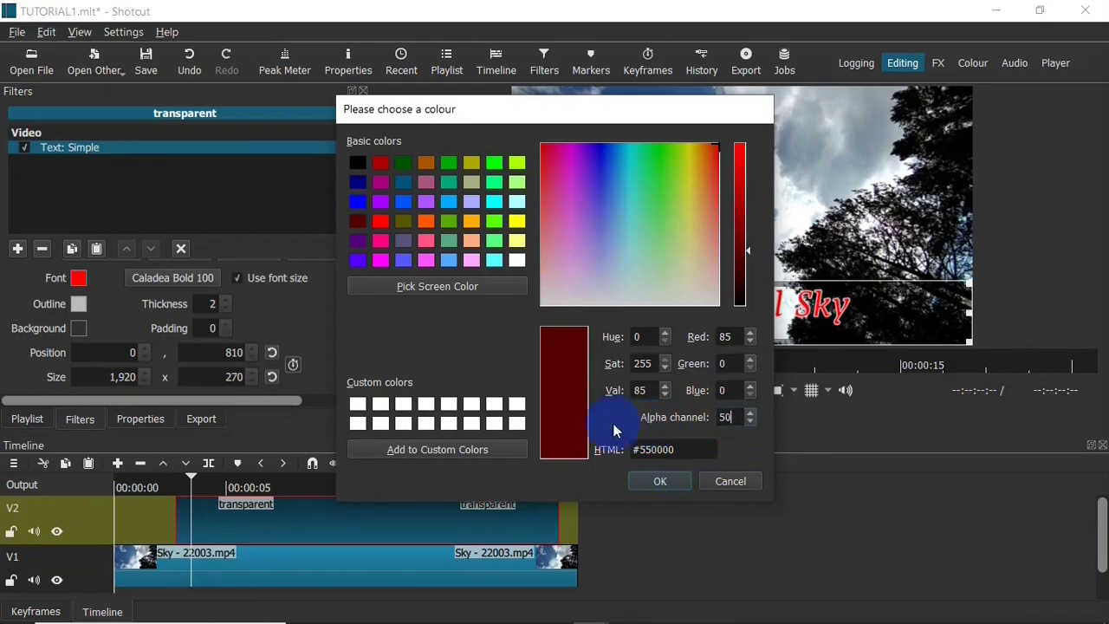
{"action": "left_click", "coordinate": [656, 479]}
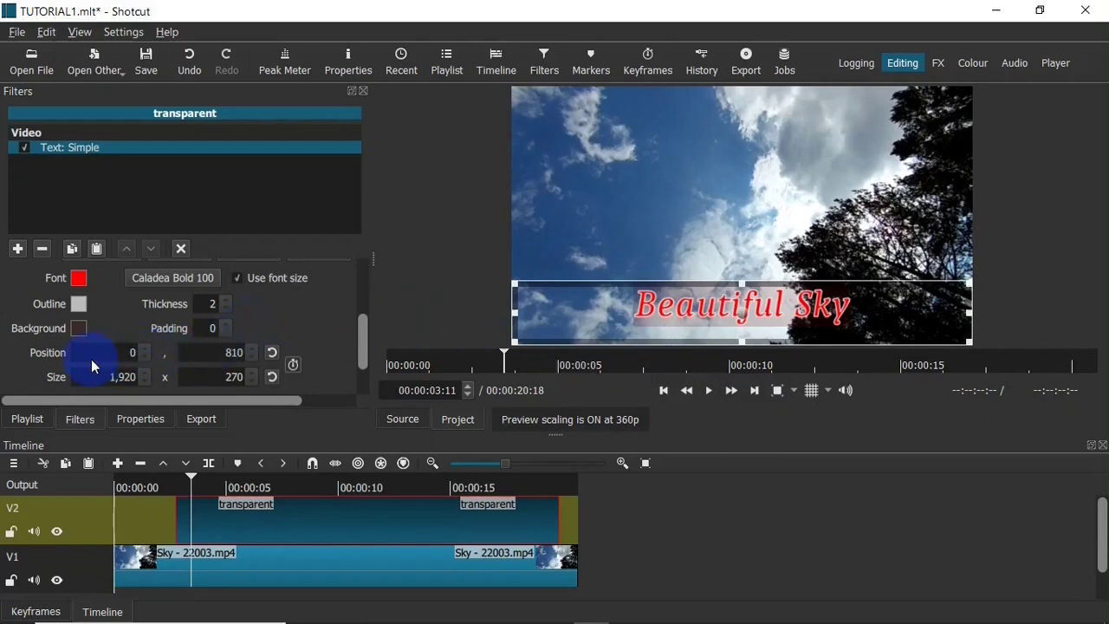
Try a horizontal position of 578 for the "Beautiful Sky" text and set it back to 0.
{"action": "left_click_drag", "start_coordinate": [141, 359], "coordinate": [138, 359]}
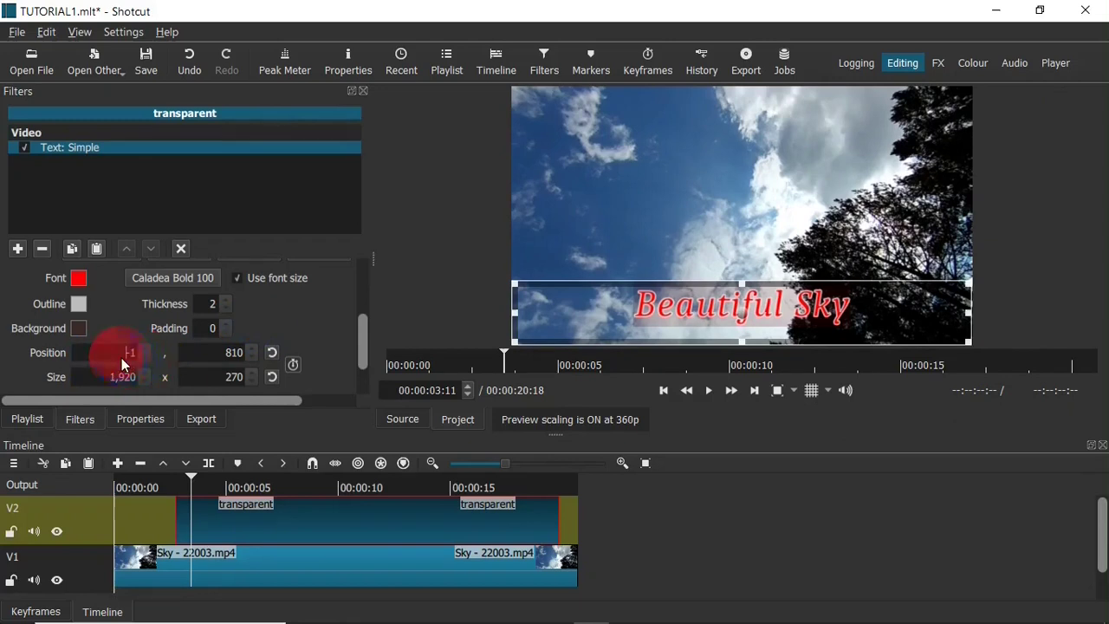
{"action": "left_click_drag", "start_coordinate": [132, 358], "coordinate": [137, 358]}
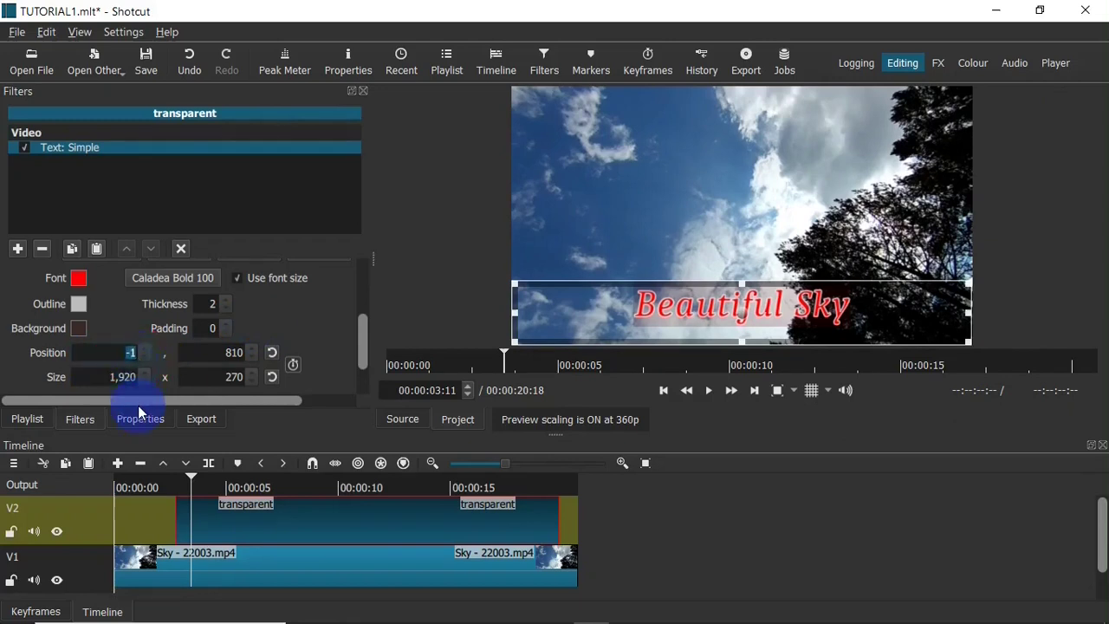
{"action": "type", "text": "578"}
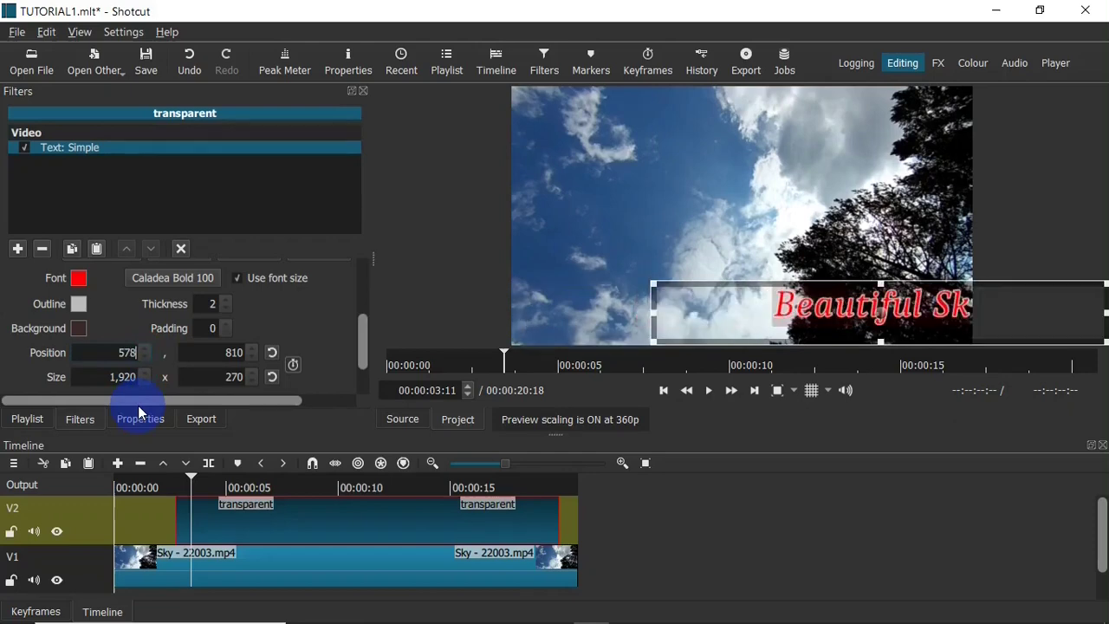
{"action": "type", "text": "5"}
{"action": "key", "text": "BackSpace"}
{"action": "key", "text": "BackSpace"}
{"action": "key", "text": "BackSpace"}
{"action": "key", "text": "BackSpace"}
{"action": "type", "text": "0"}
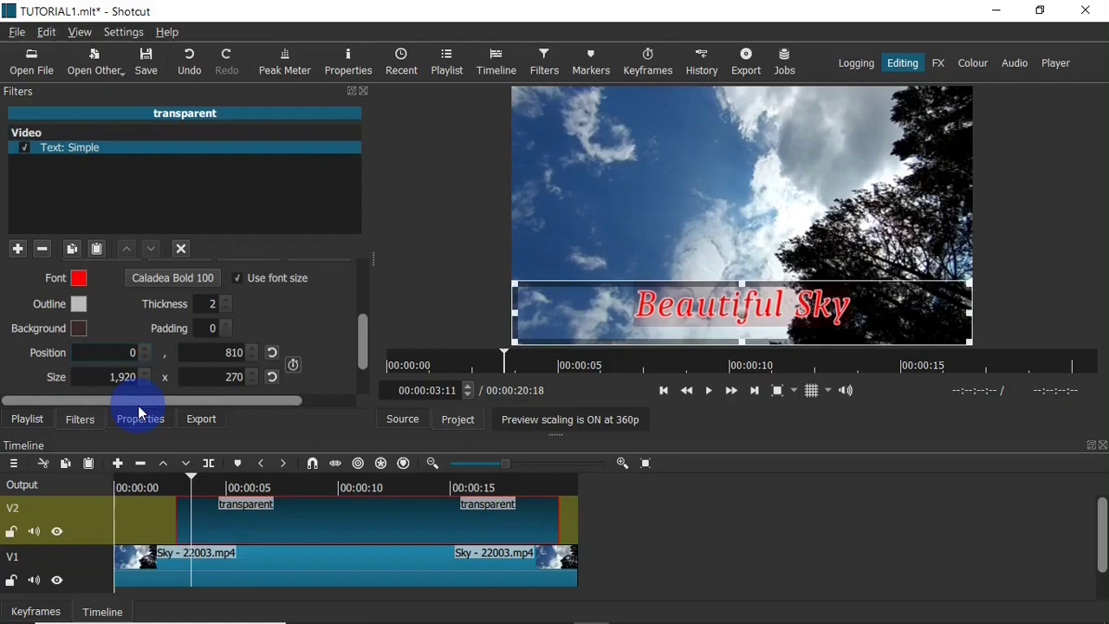
Move the "Beautiful Sky" text box up to mid-frame, about position 0, 414, and enlarge it to about 1,917 x 449.
{"action": "left_click_drag", "start_coordinate": [721, 315], "coordinate": [749, 208]}
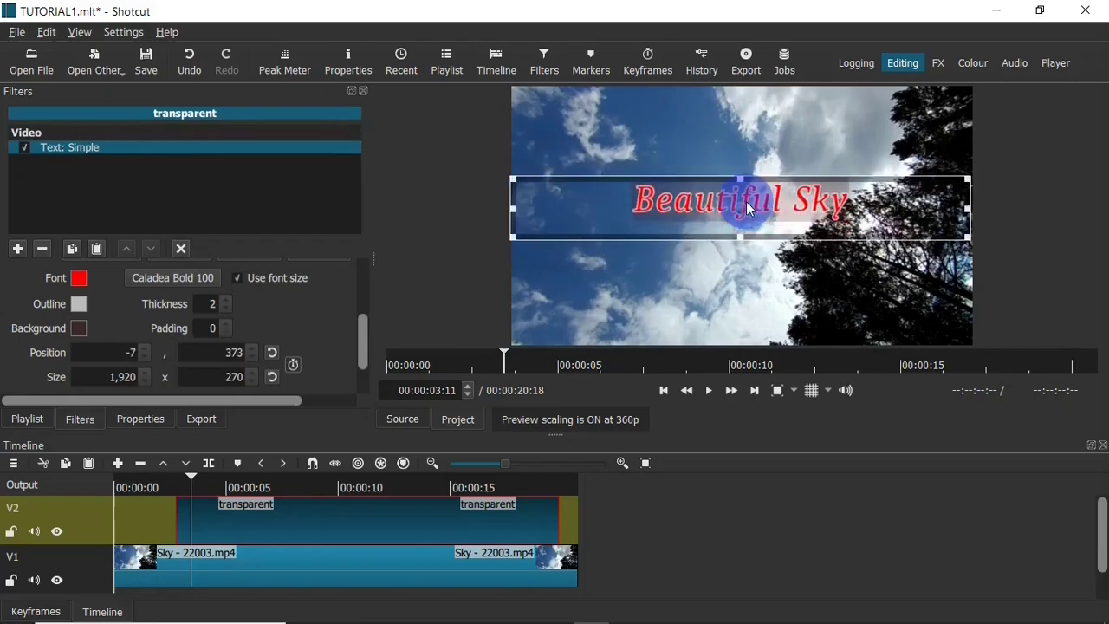
{"action": "mouse_move", "coordinate": [750, 208]}
{"action": "left_mouse_down"}
{"action": "mouse_move", "coordinate": [748, 250]}
{"action": "mouse_move", "coordinate": [752, 197]}
{"action": "mouse_move", "coordinate": [743, 229]}
{"action": "left_mouse_up"}
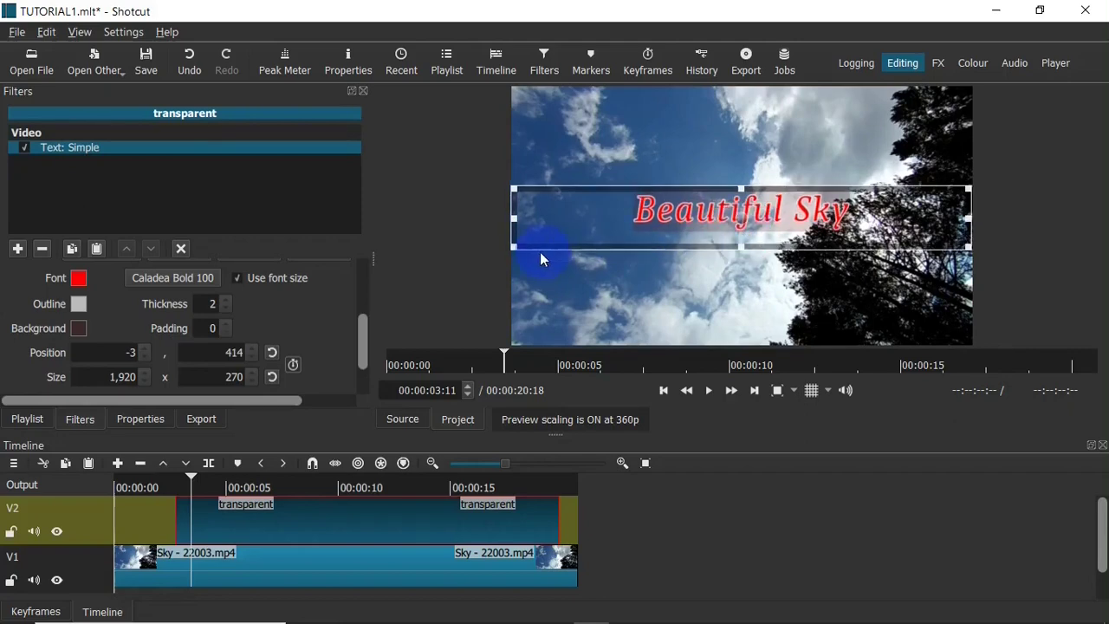
{"action": "left_click_drag", "start_coordinate": [513, 249], "coordinate": [524, 285]}
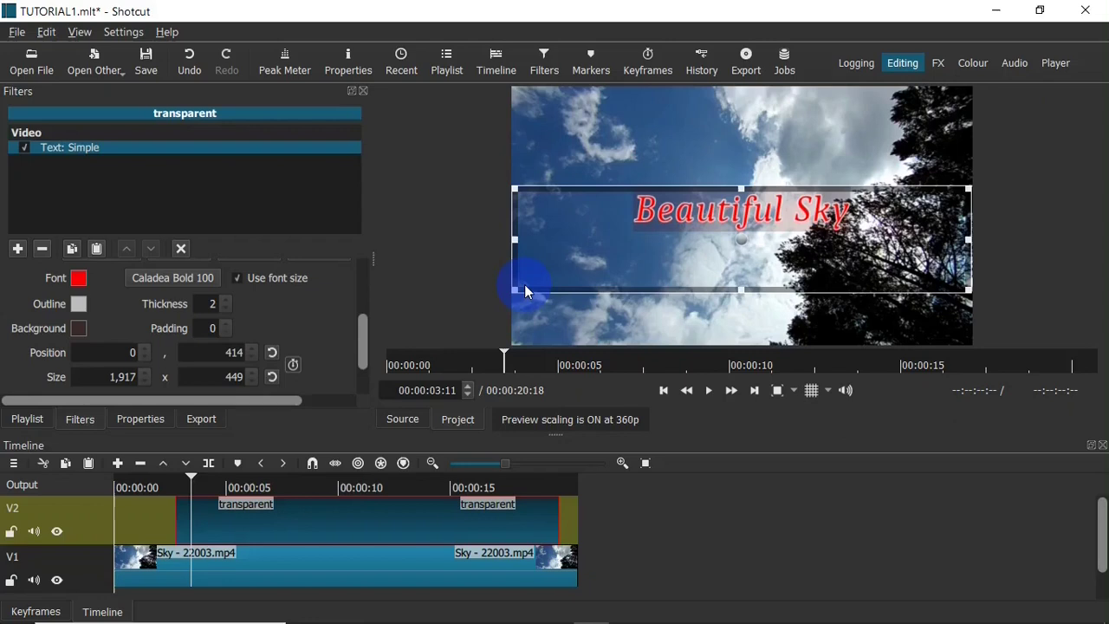
Try the Left and Right horizontal fits and the Bottom and Top vertical fits on the "Beautiful Sky" text.
{"action": "left_click_drag", "start_coordinate": [367, 339], "coordinate": [369, 364]}
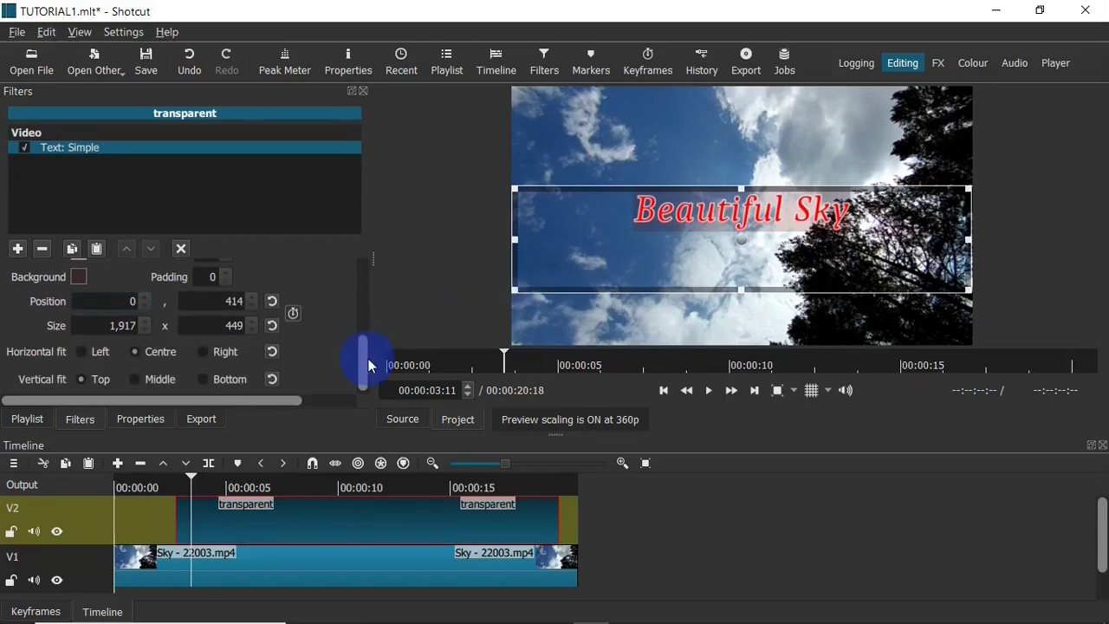
{"action": "left_click", "coordinate": [109, 329]}
{"action": "left_click", "coordinate": [84, 354]}
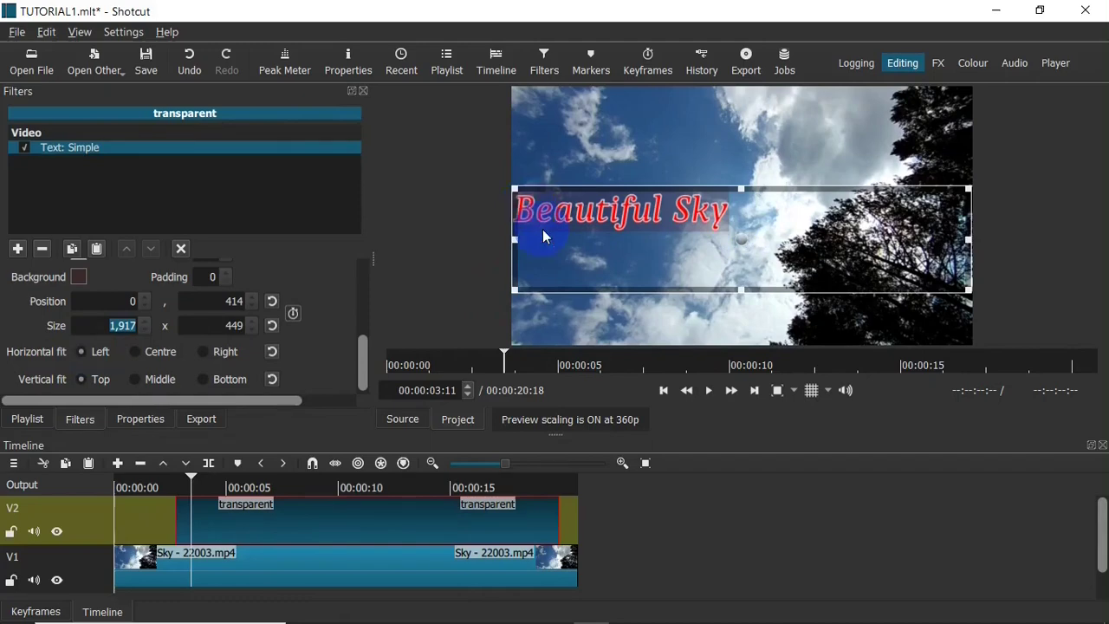
{"action": "left_click", "coordinate": [224, 354]}
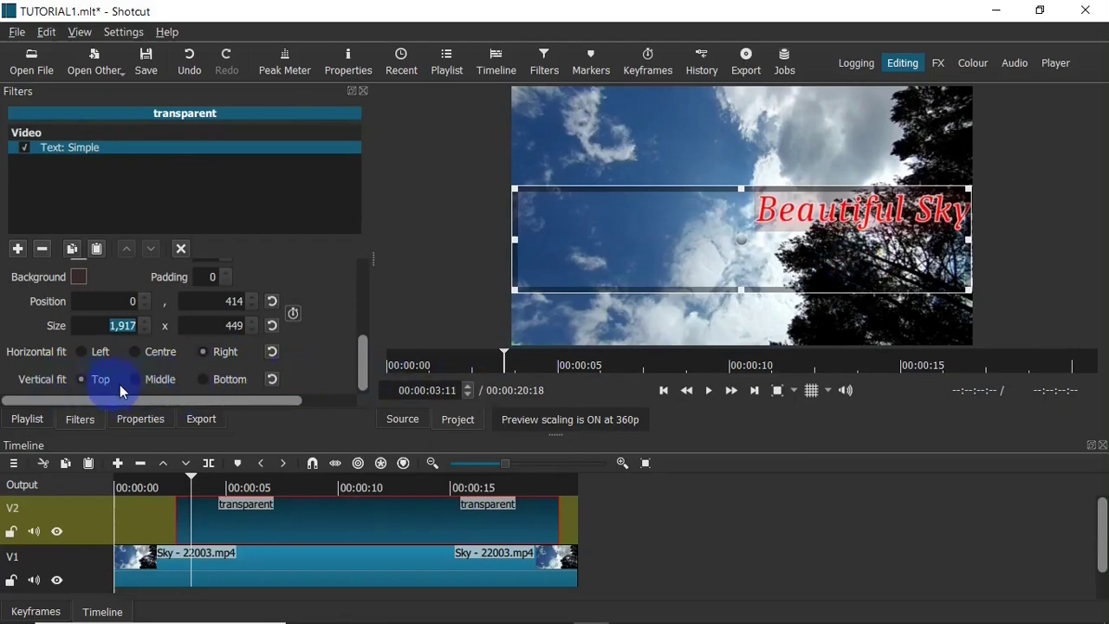
{"action": "left_click", "coordinate": [222, 385]}
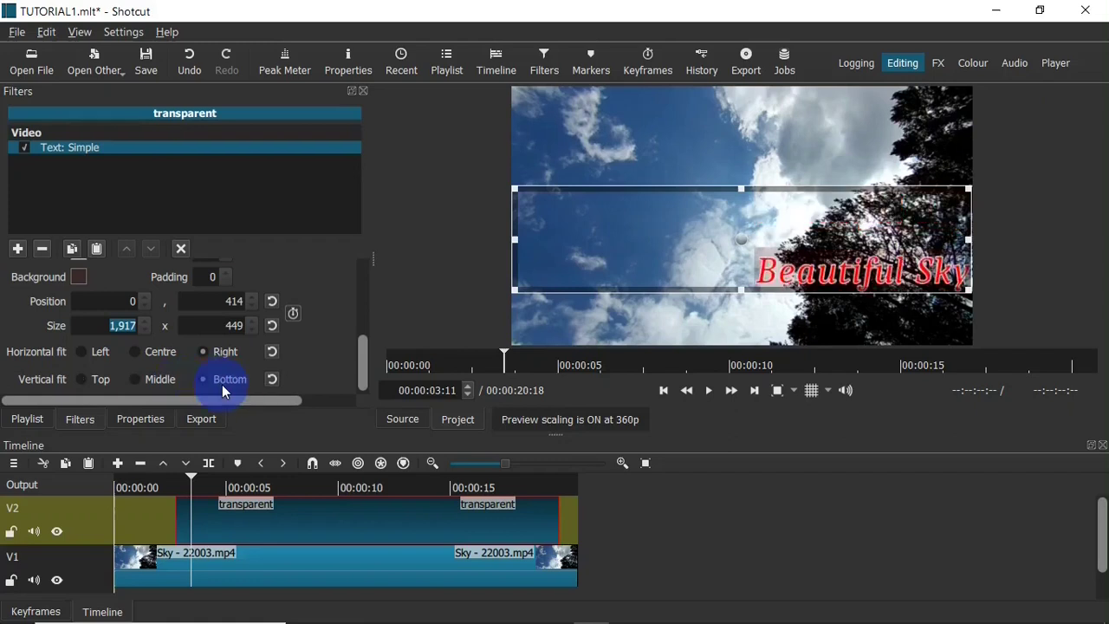
{"action": "left_click", "coordinate": [83, 383]}
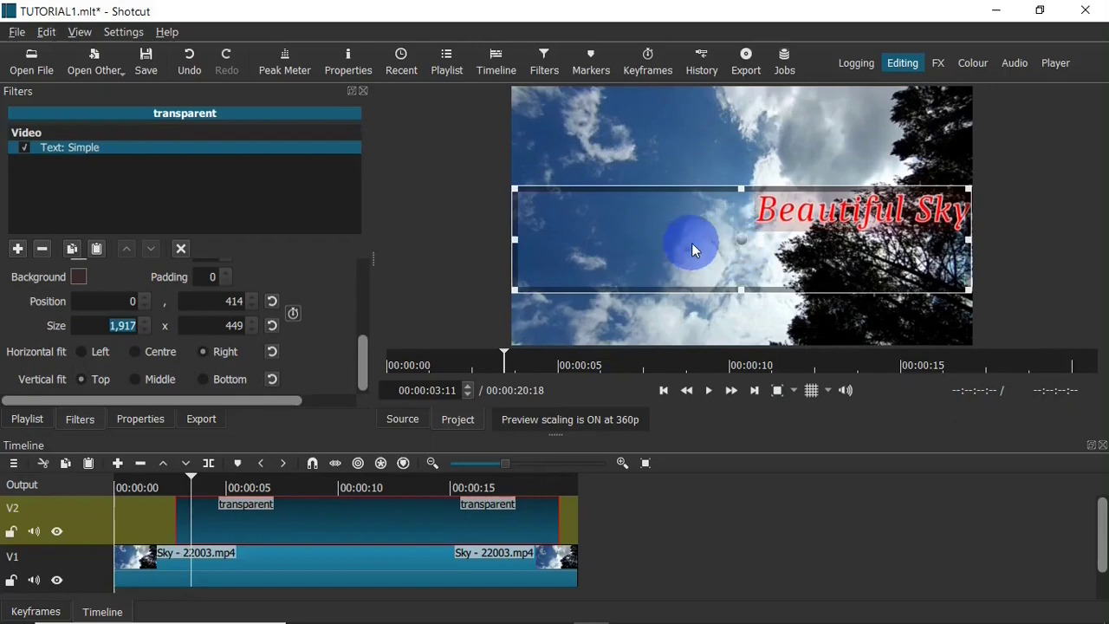
Fit the text Centre horizontally and Middle vertically, and move its box up to about position 3, 275.
{"action": "left_click", "coordinate": [149, 360]}
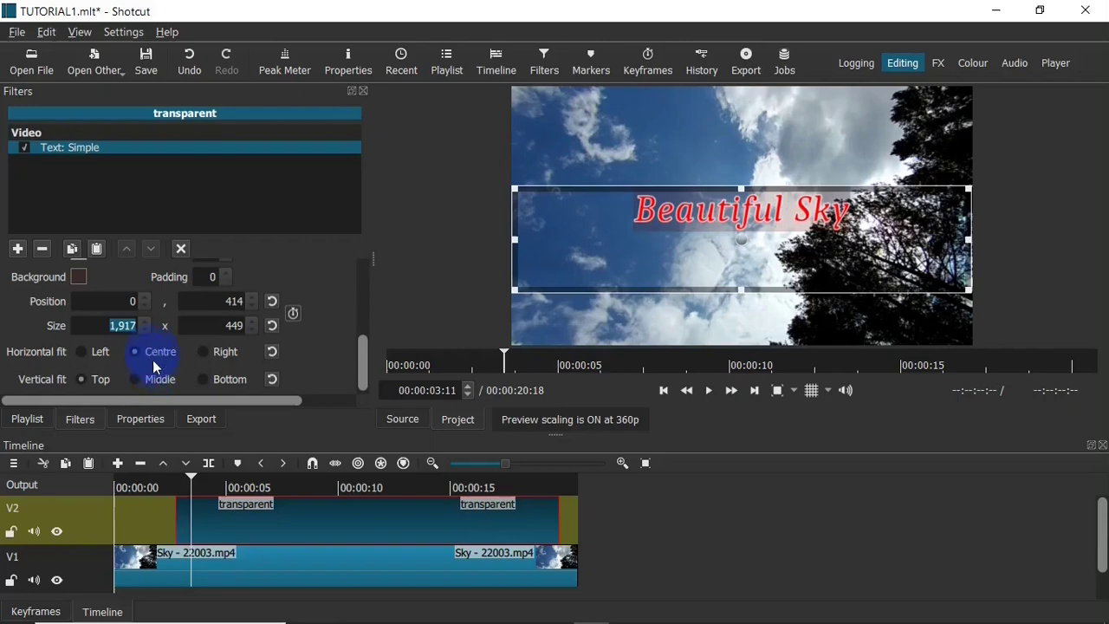
{"action": "left_click", "coordinate": [154, 381]}
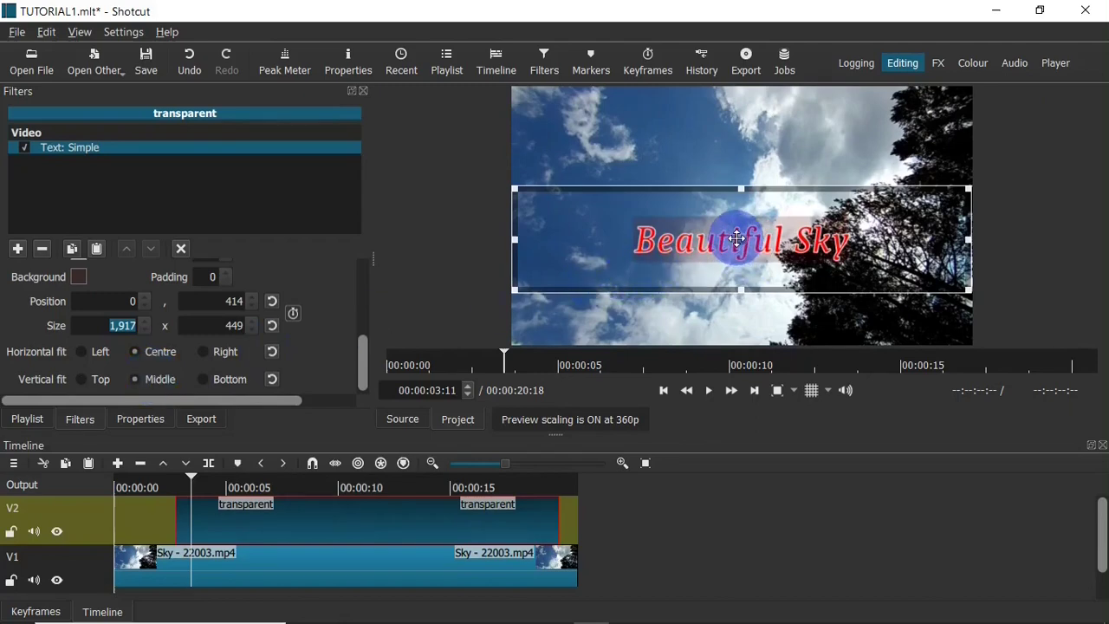
{"action": "left_click_drag", "start_coordinate": [737, 239], "coordinate": [742, 204]}
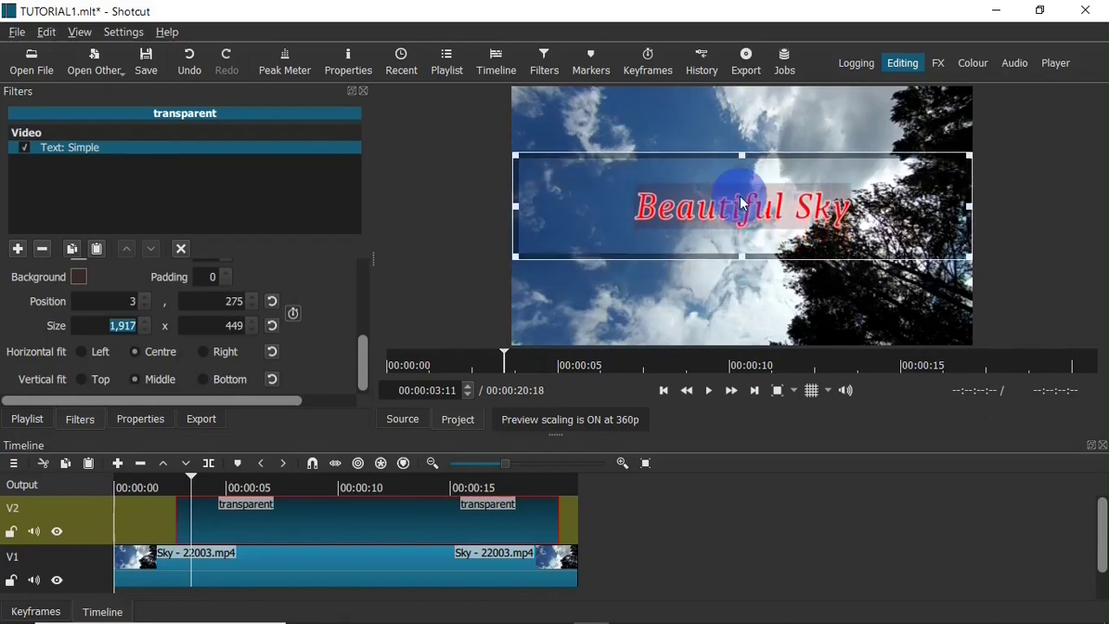
Play the timeline from about 00:00:01:22 to preview the text appearing over the sky clip, and pause it.
{"action": "left_click", "coordinate": [157, 487]}
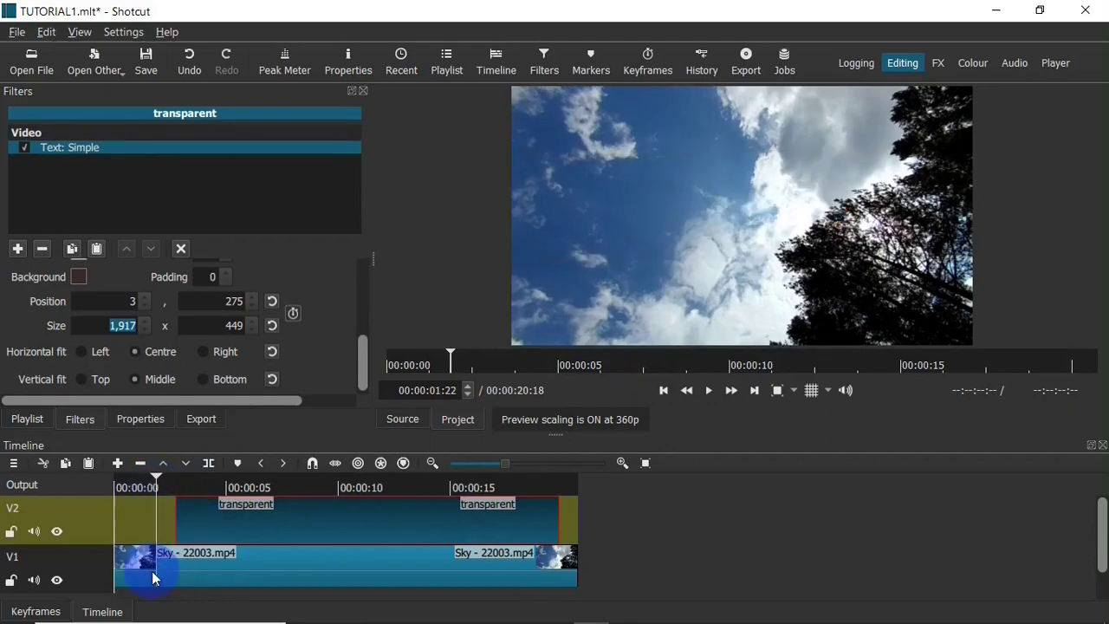
{"action": "left_click", "coordinate": [152, 571]}
{"action": "key", "text": "space"}
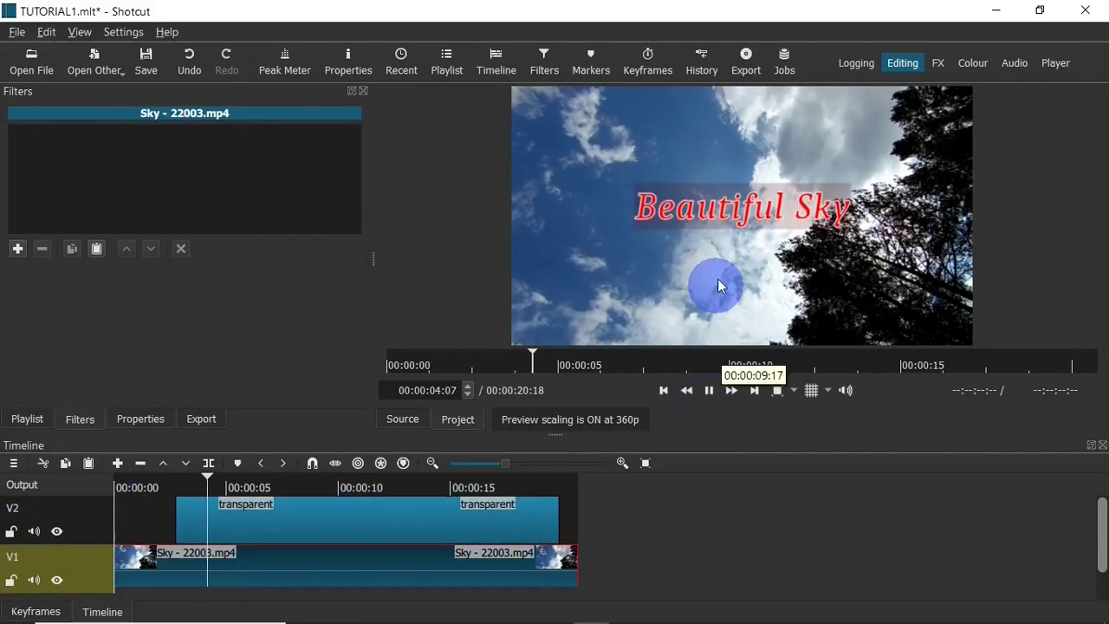
{"action": "left_click", "coordinate": [709, 390]}
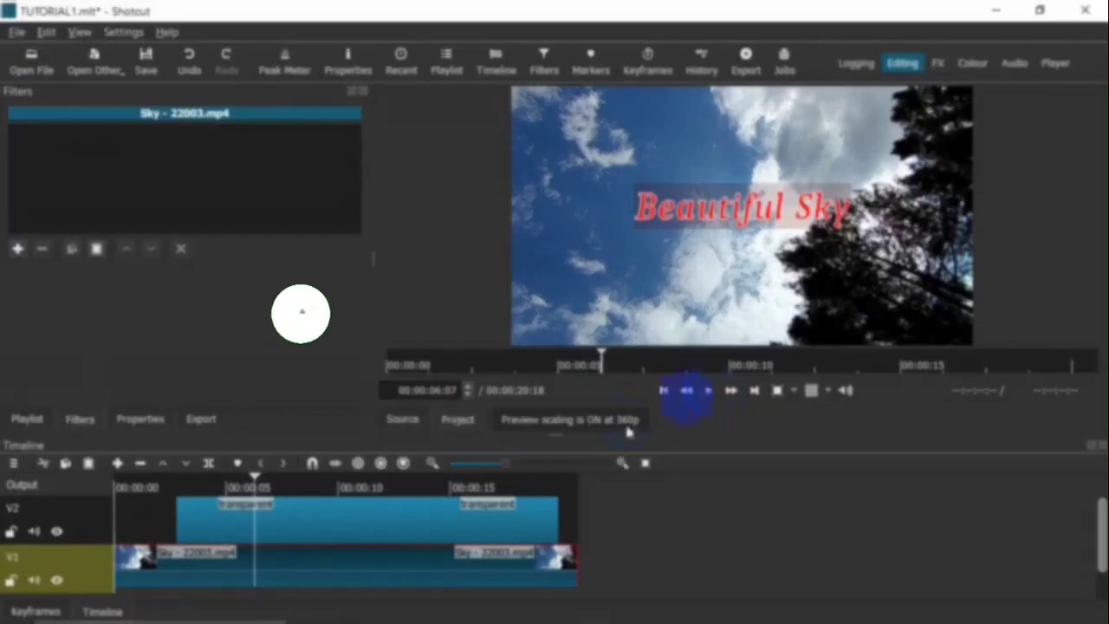
Delete the transparent clip carrying the "Beautiful Sky" text from track V2.
{"action": "left_click", "coordinate": [310, 530]}
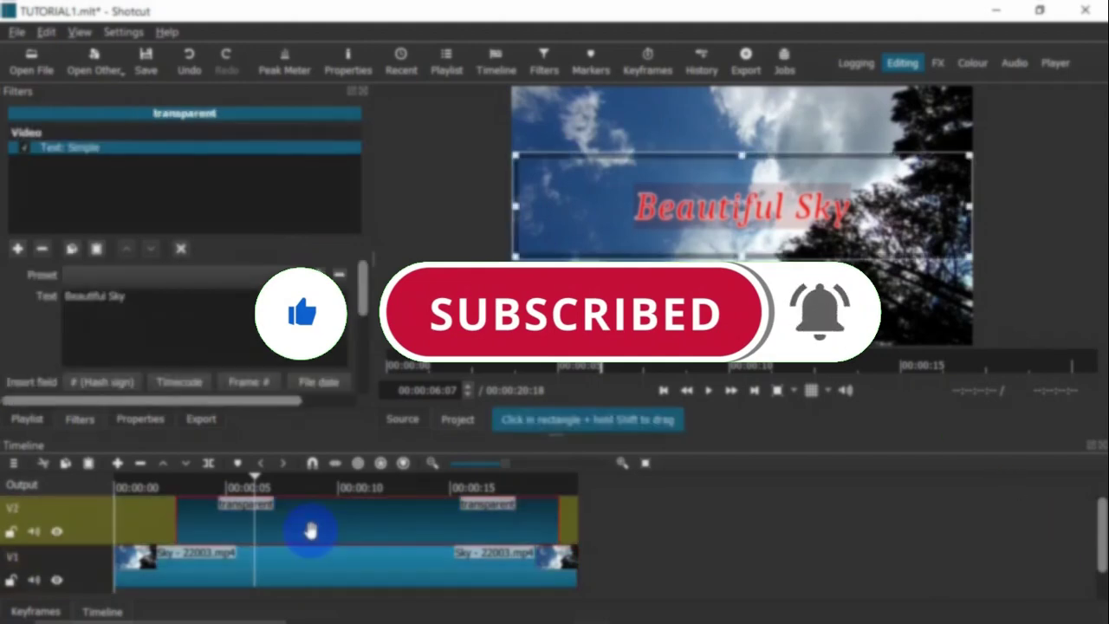
{"action": "left_click", "coordinate": [312, 554]}
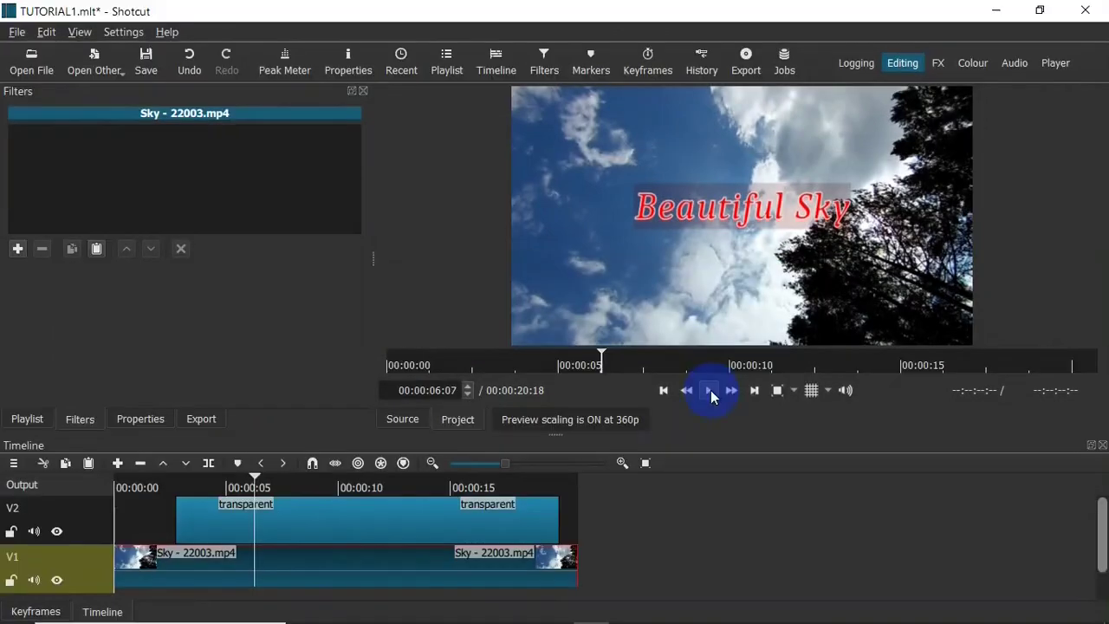
{"action": "left_click", "coordinate": [310, 530]}
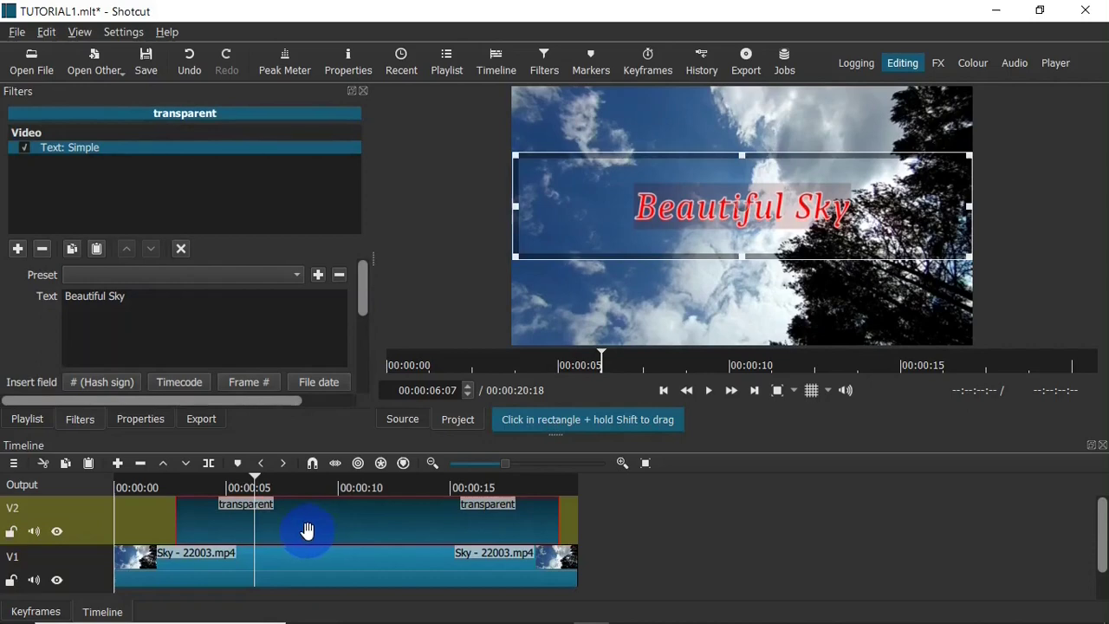
{"action": "key", "text": "Delete"}
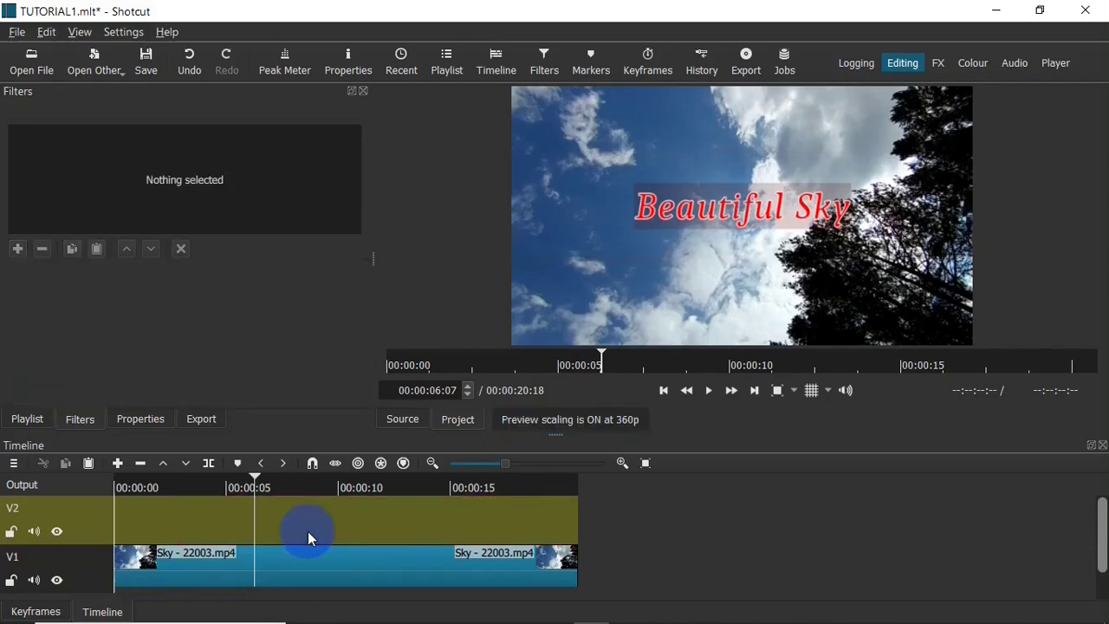
Add a transparent Colour clip to track V2 at about 2 seconds and extend it nearly to the end of the sky clip.
{"action": "left_click", "coordinate": [105, 55]}
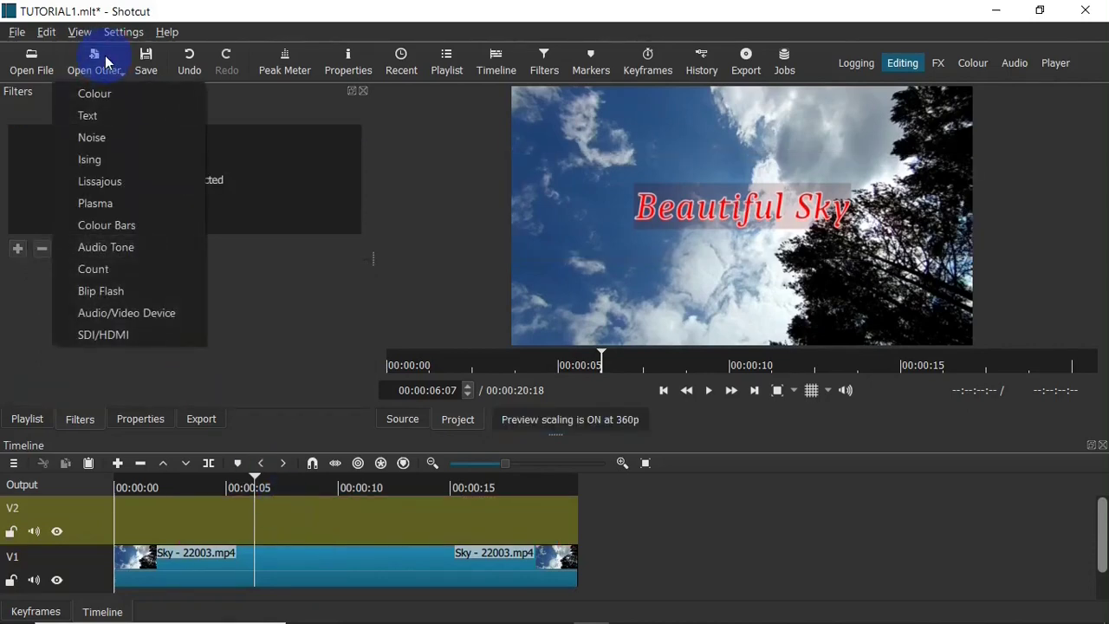
{"action": "left_click", "coordinate": [138, 94]}
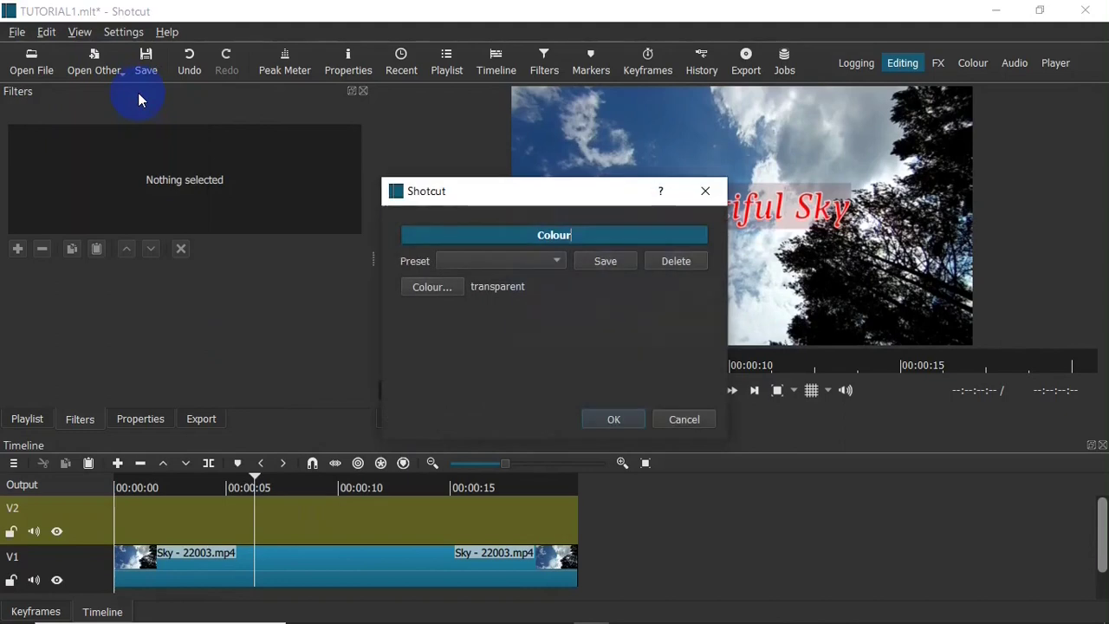
{"action": "left_click", "coordinate": [609, 420]}
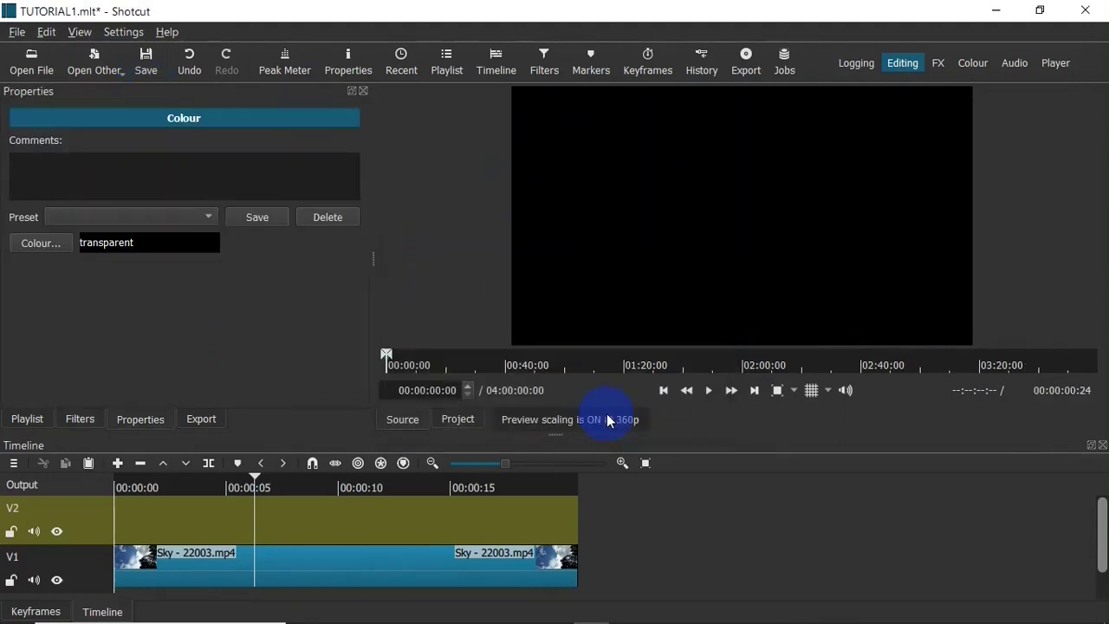
{"action": "left_click_drag", "start_coordinate": [719, 210], "coordinate": [182, 529]}
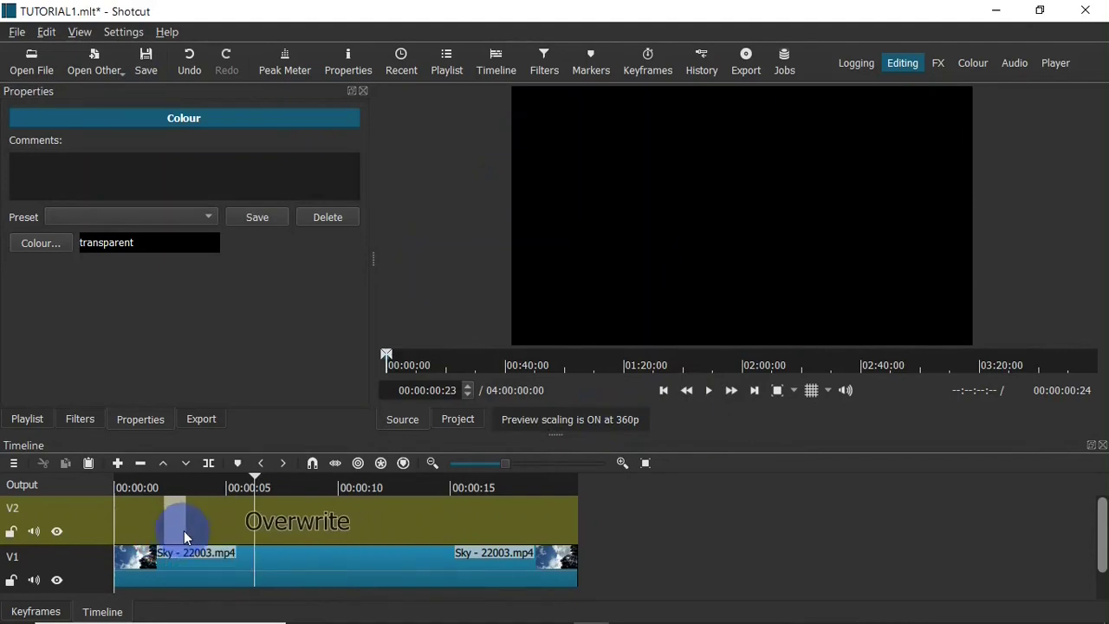
{"action": "left_click_drag", "start_coordinate": [184, 524], "coordinate": [571, 515]}
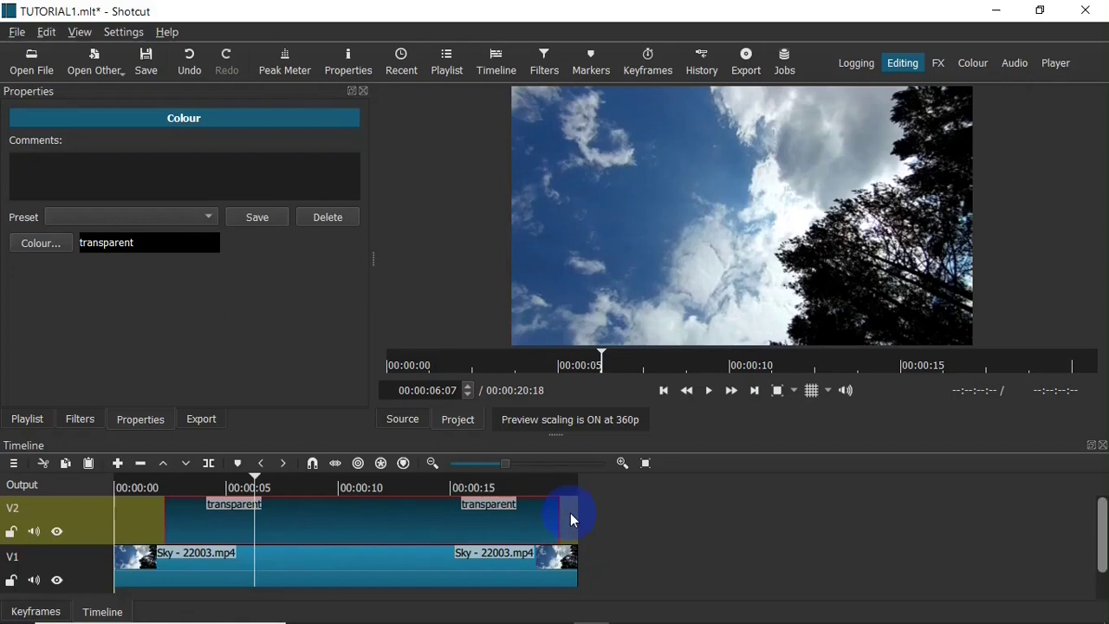
Check the colour settings of the new V2 clip, accepting #000000 with an alpha channel of 0.
{"action": "left_click", "coordinate": [368, 501]}
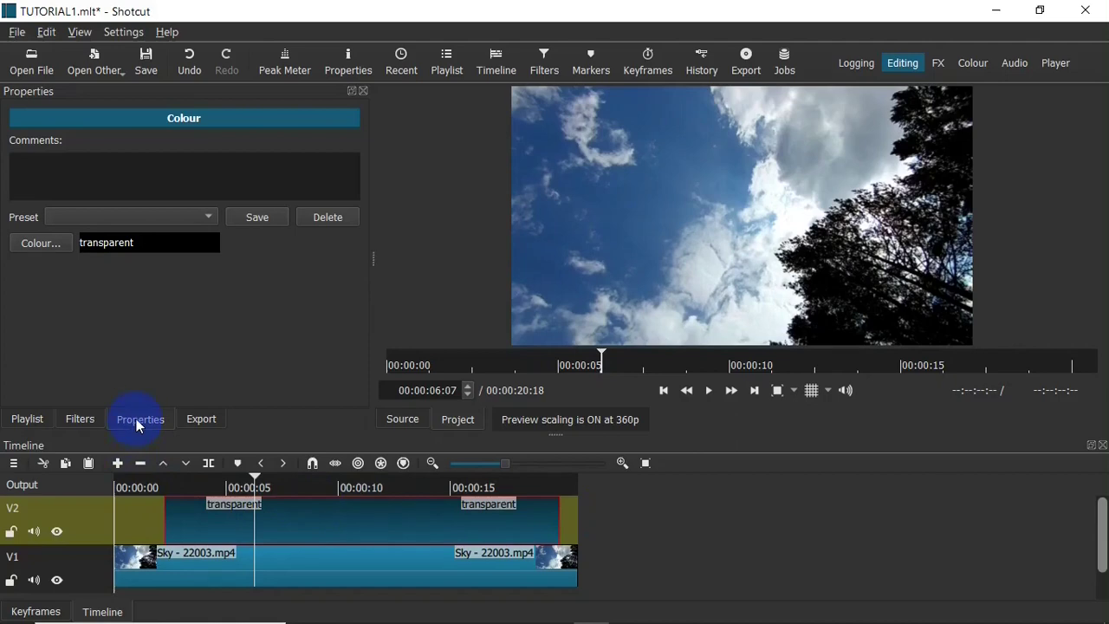
{"action": "left_click", "coordinate": [41, 243]}
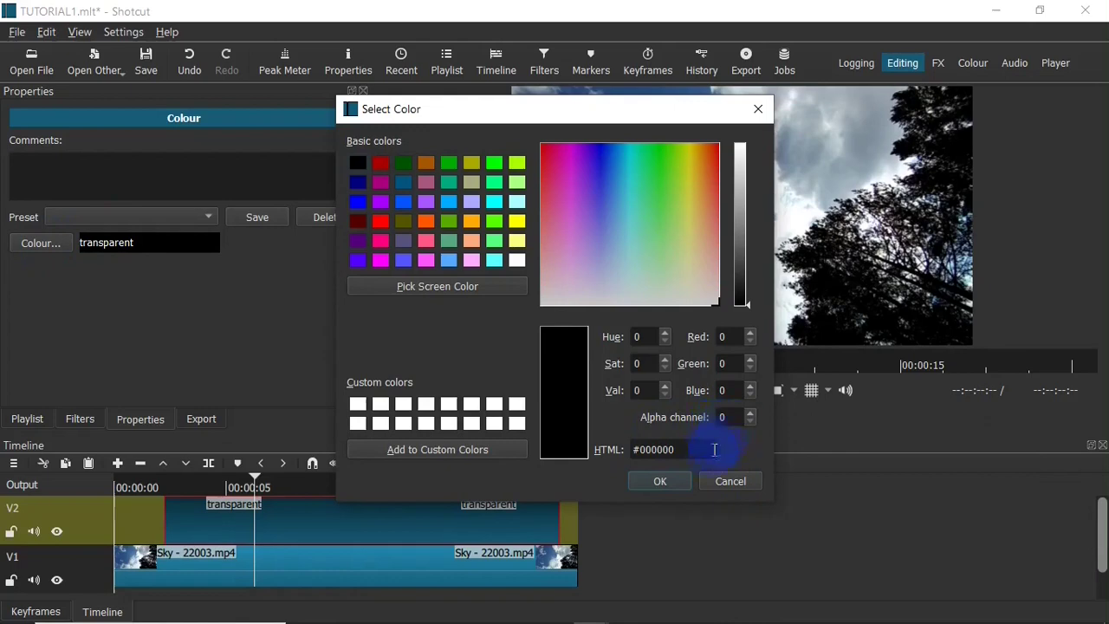
{"action": "left_click", "coordinate": [664, 482]}
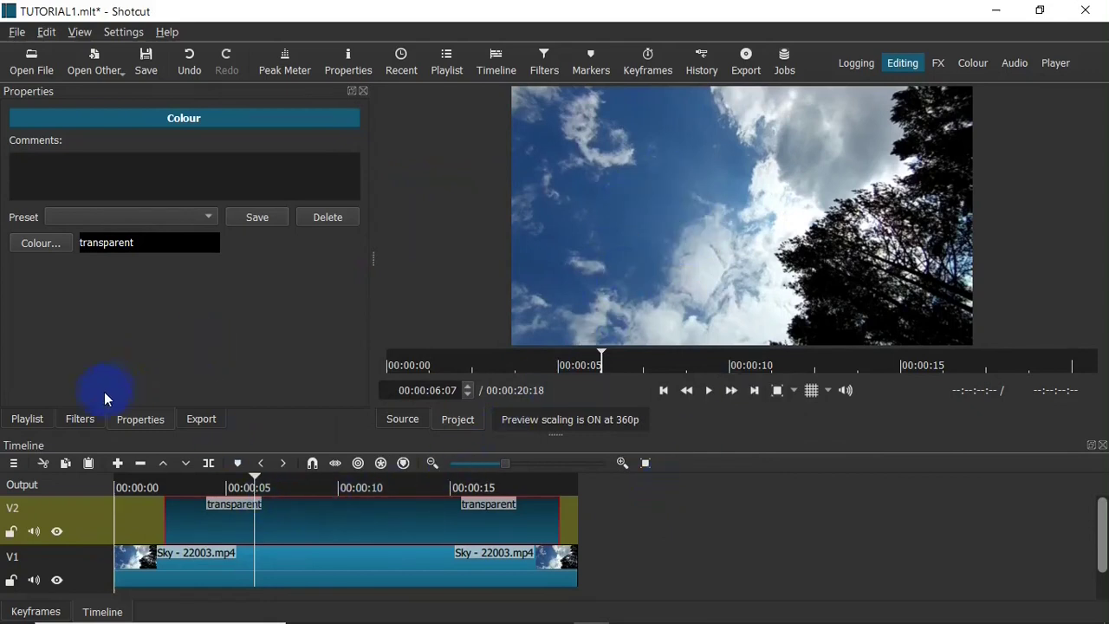
Add a Text: Simple filter to the transparent V2 clip and replace its text with "Beautiful Sky".
{"action": "left_click", "coordinate": [79, 420]}
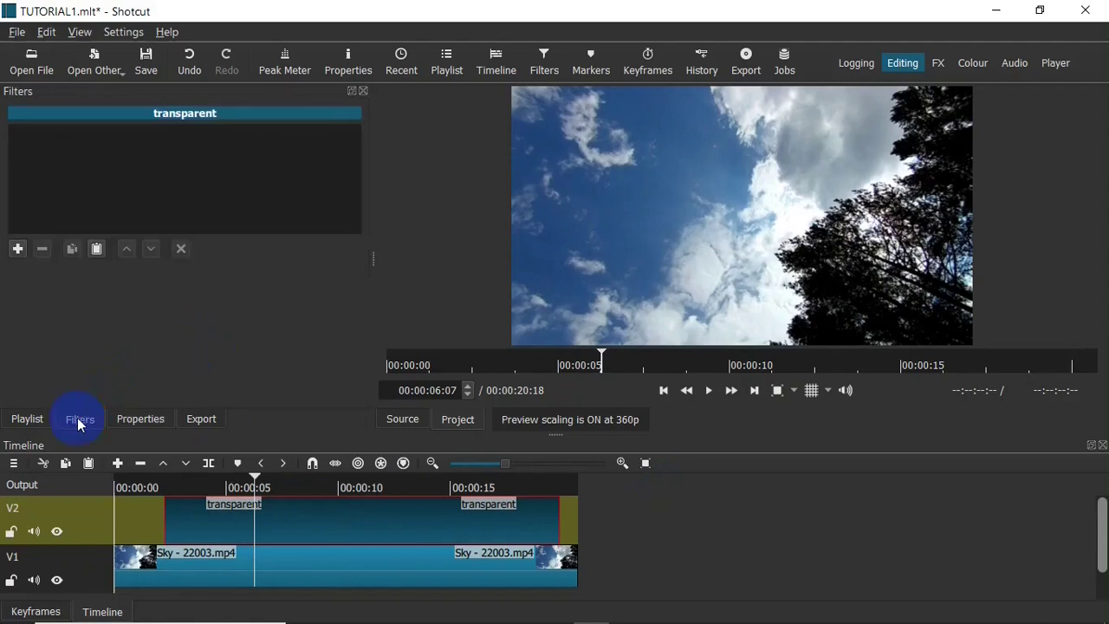
{"action": "left_click", "coordinate": [17, 249]}
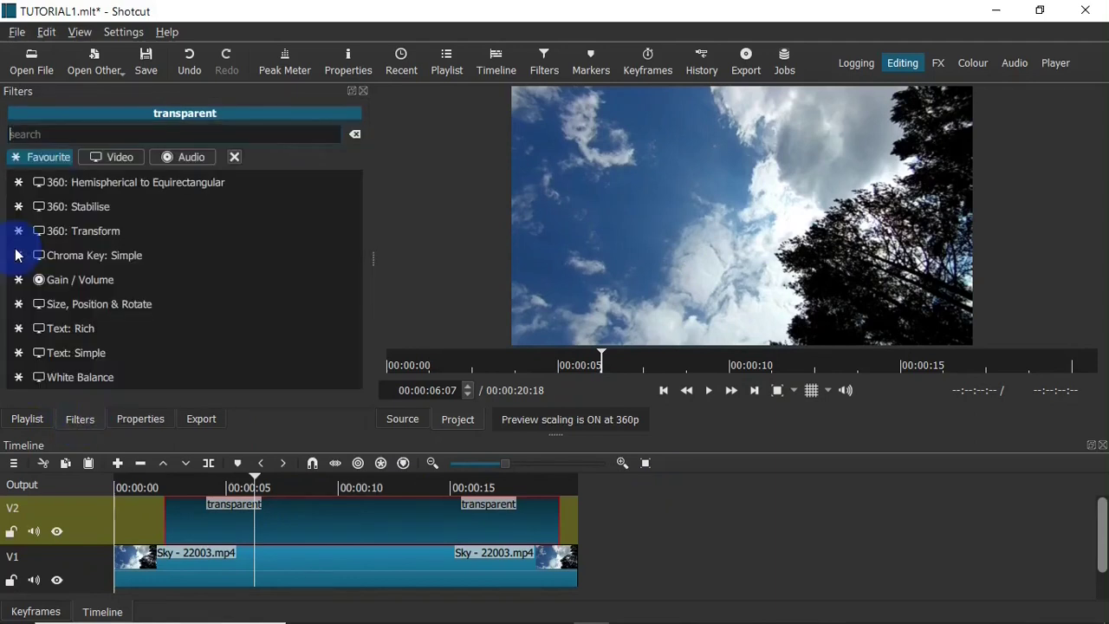
{"action": "left_click", "coordinate": [106, 352]}
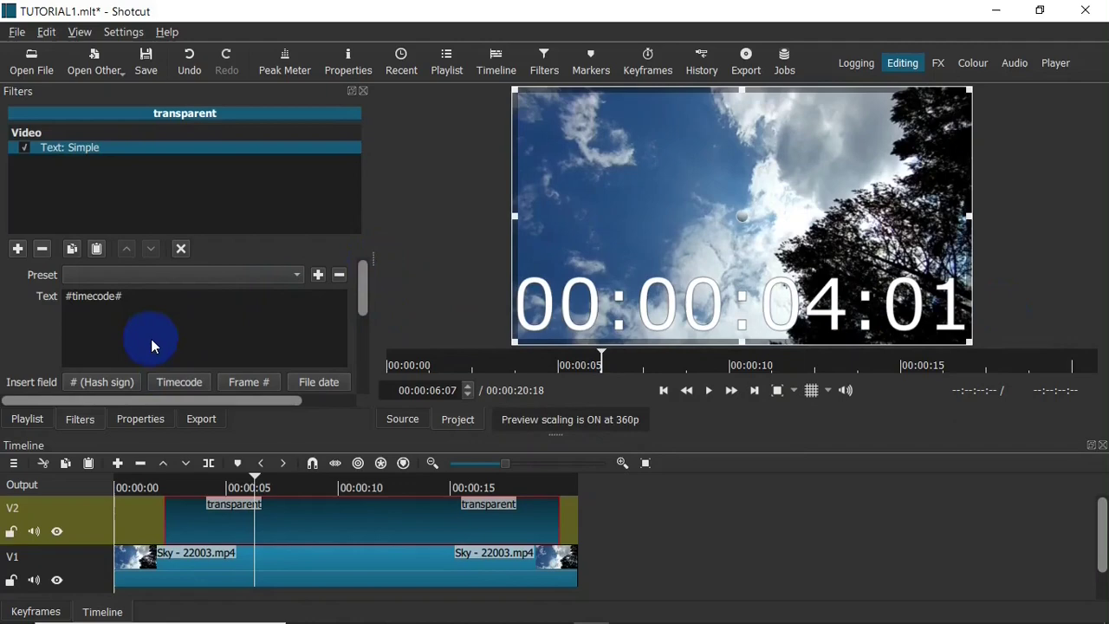
{"action": "left_click_drag", "start_coordinate": [131, 299], "coordinate": [48, 302]}
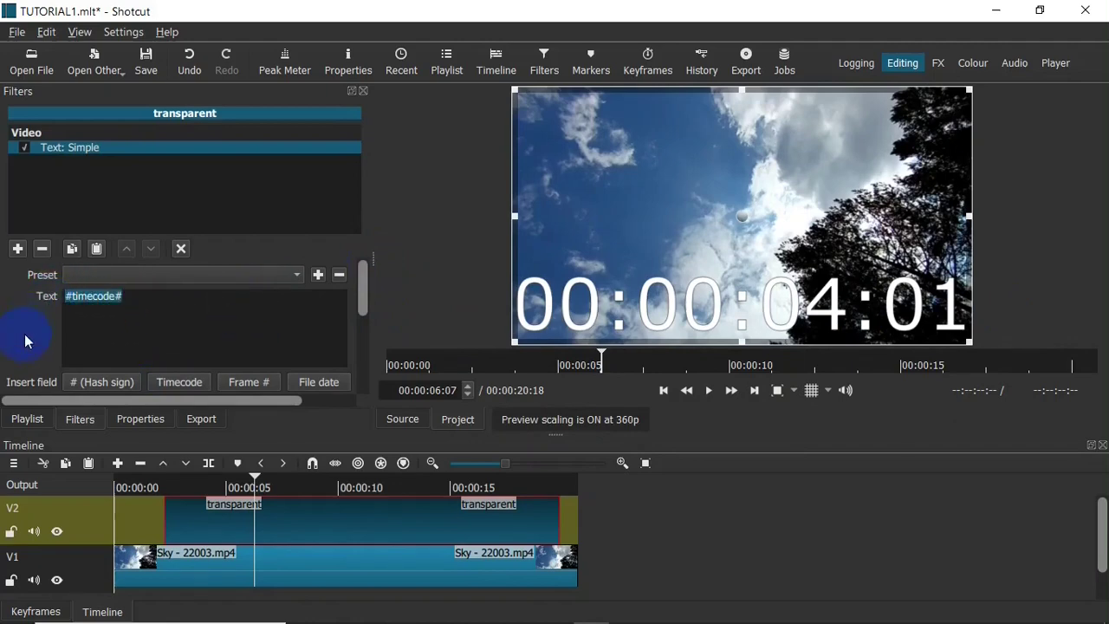
{"action": "type", "text": "Beau"}
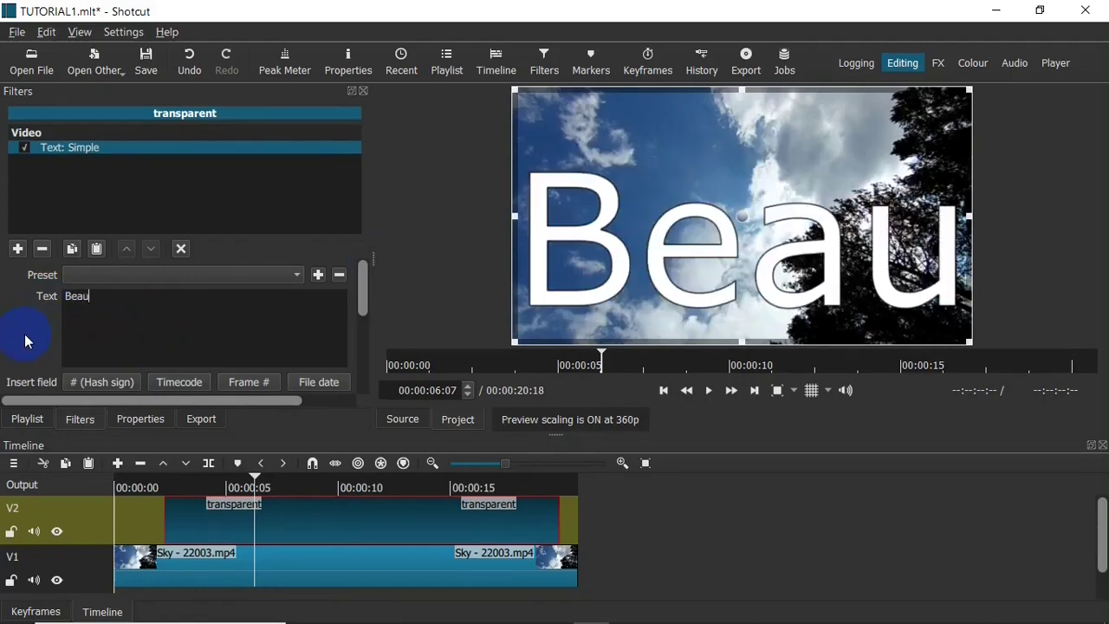
{"action": "type", "text": "tiful Sky"}
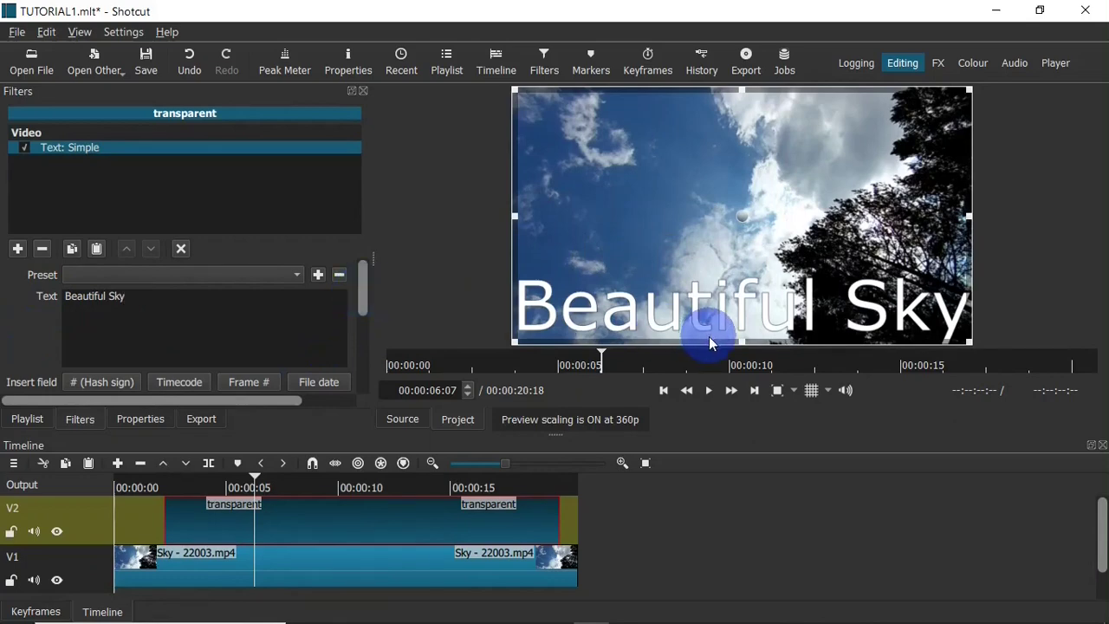
Set the font colour of the "Beautiful Sky" text to red #ff0000.
{"action": "left_click_drag", "start_coordinate": [364, 290], "coordinate": [364, 323]}
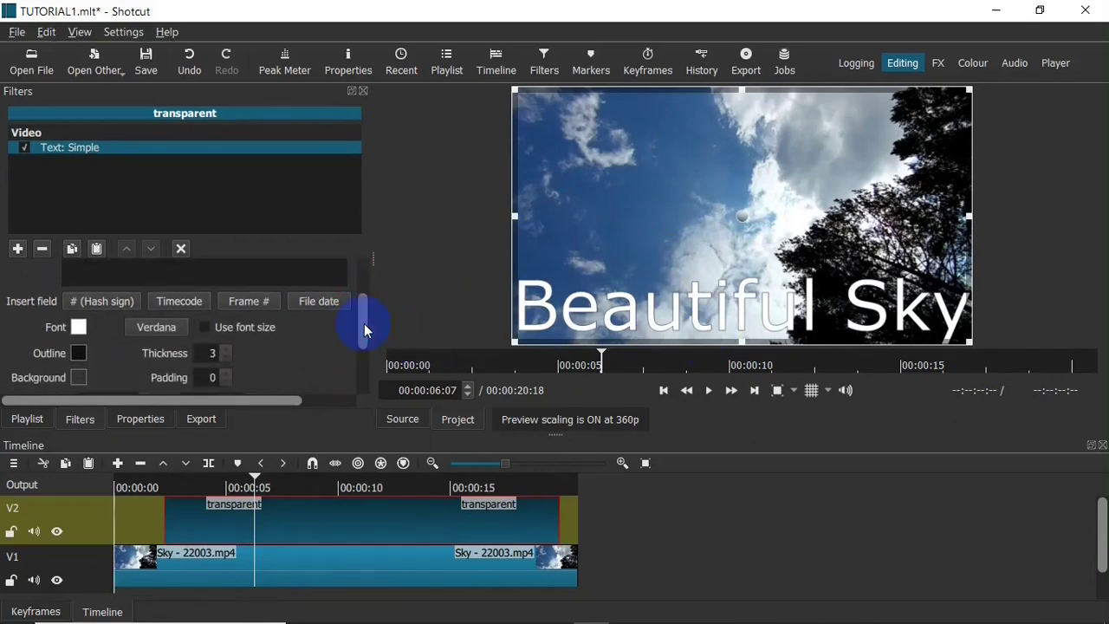
{"action": "left_click", "coordinate": [79, 327]}
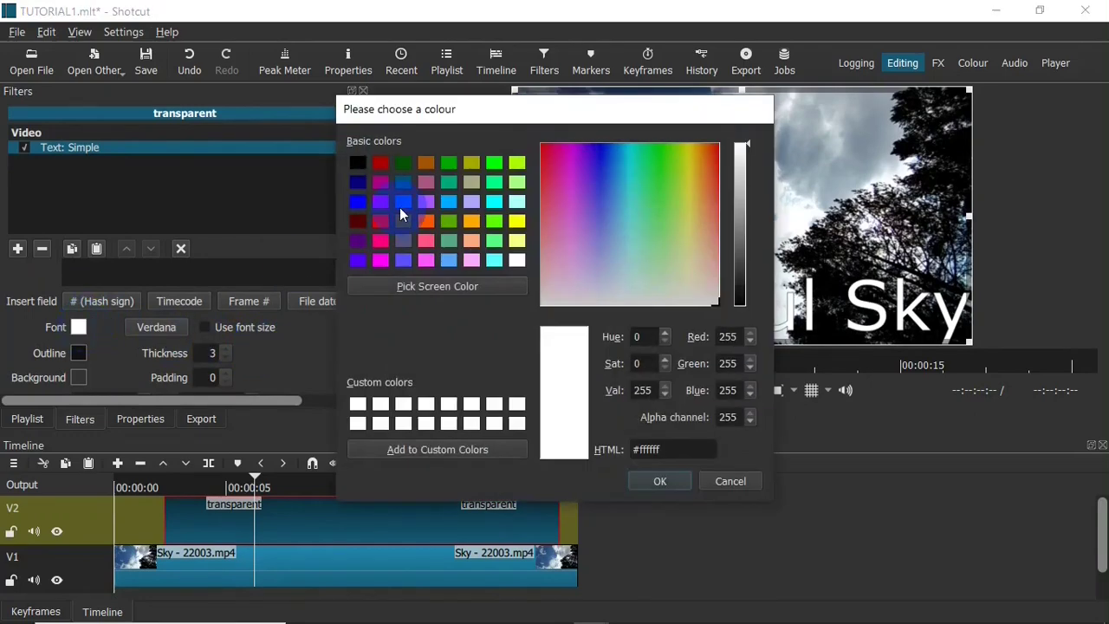
{"action": "left_click", "coordinate": [382, 215]}
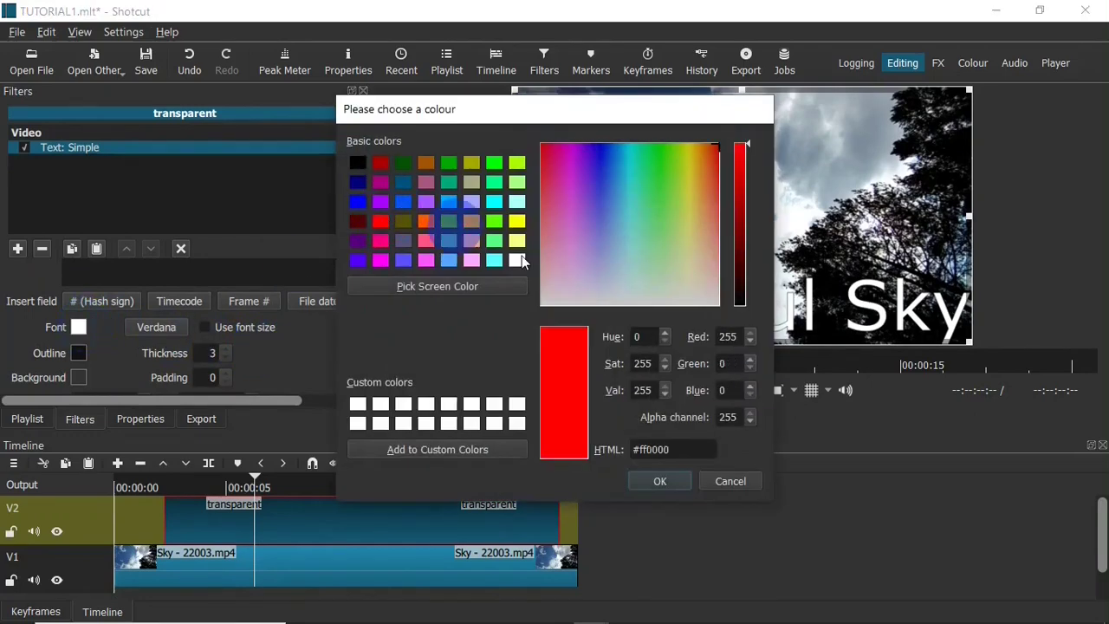
{"action": "left_click", "coordinate": [665, 479]}
Set the text's font to Caladea Bold at size 100 and enable the use of the font size.
{"action": "left_click", "coordinate": [155, 335]}
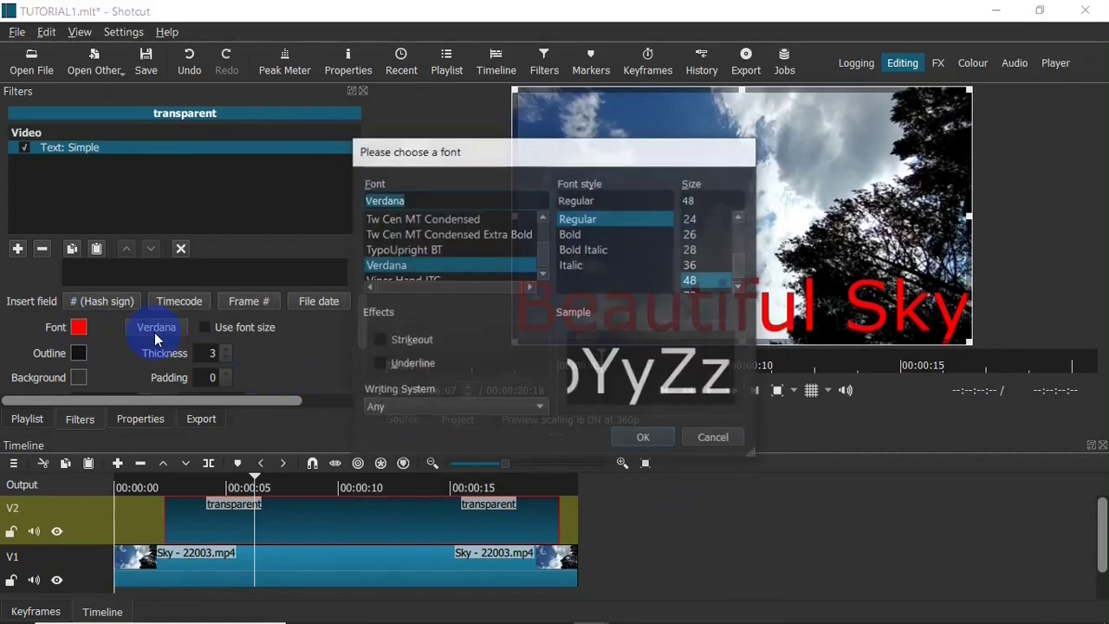
{"action": "key", "text": "c"}
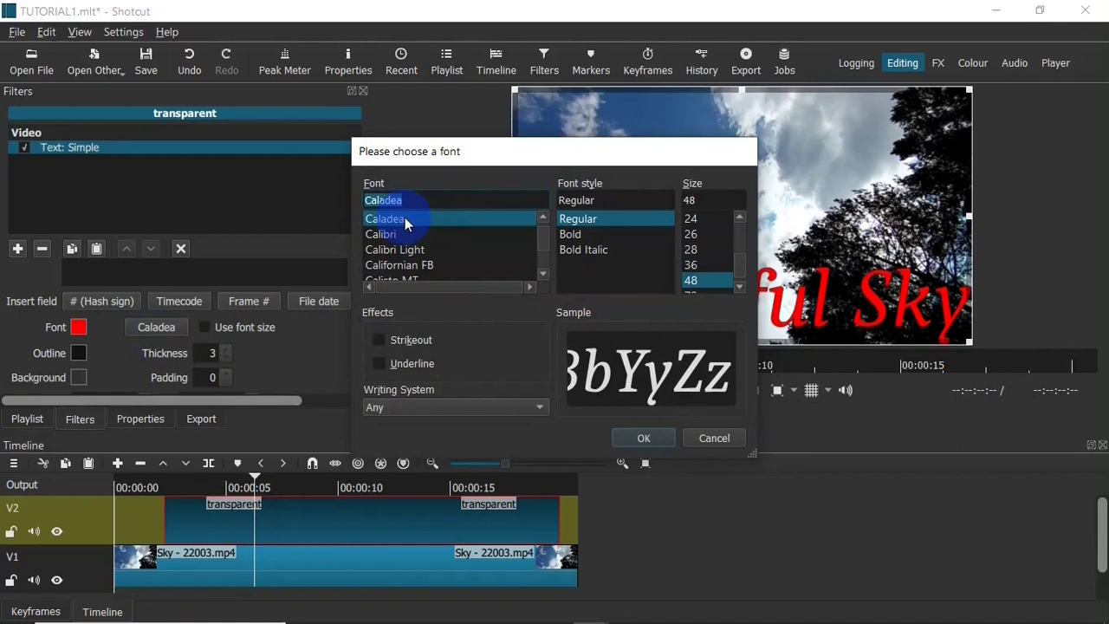
{"action": "left_click", "coordinate": [597, 235]}
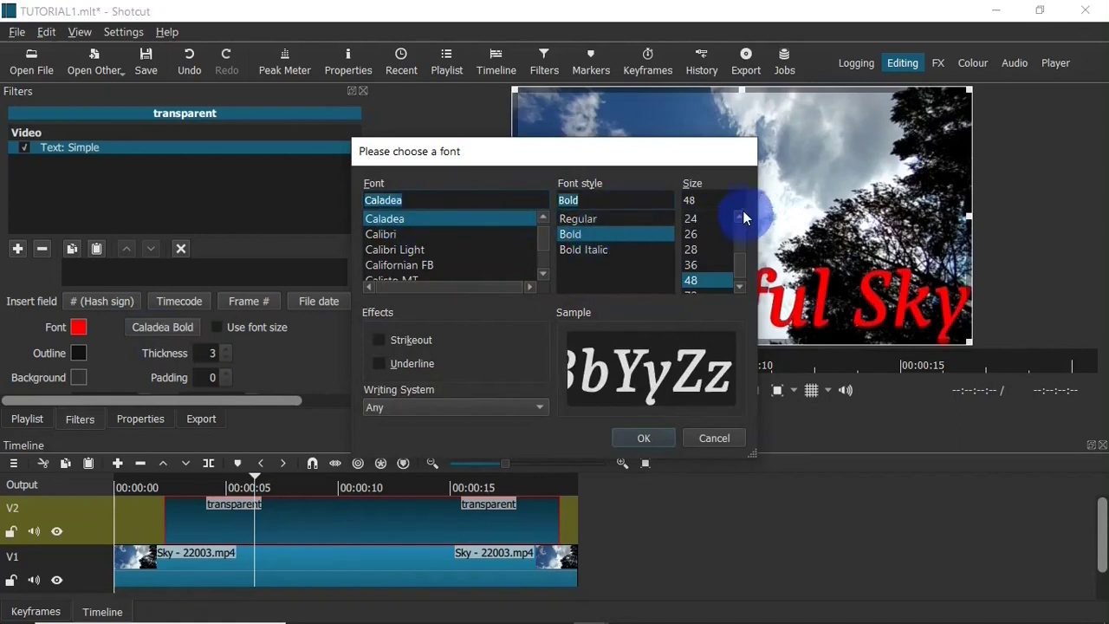
{"action": "double_click", "coordinate": [715, 201]}
{"action": "type", "text": "100"}
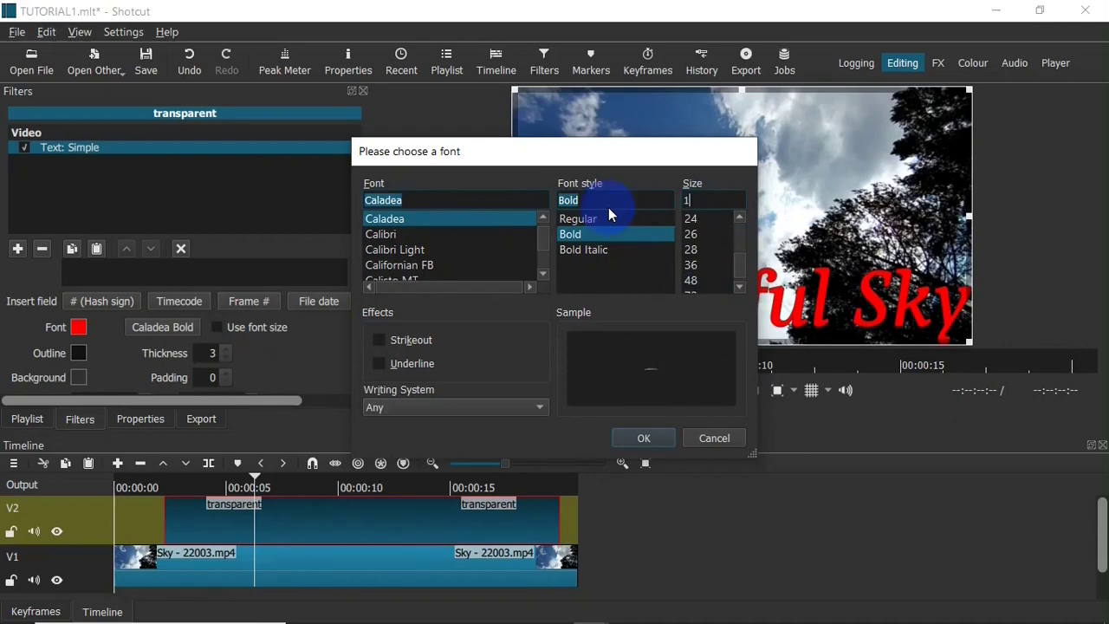
{"action": "left_click", "coordinate": [645, 437]}
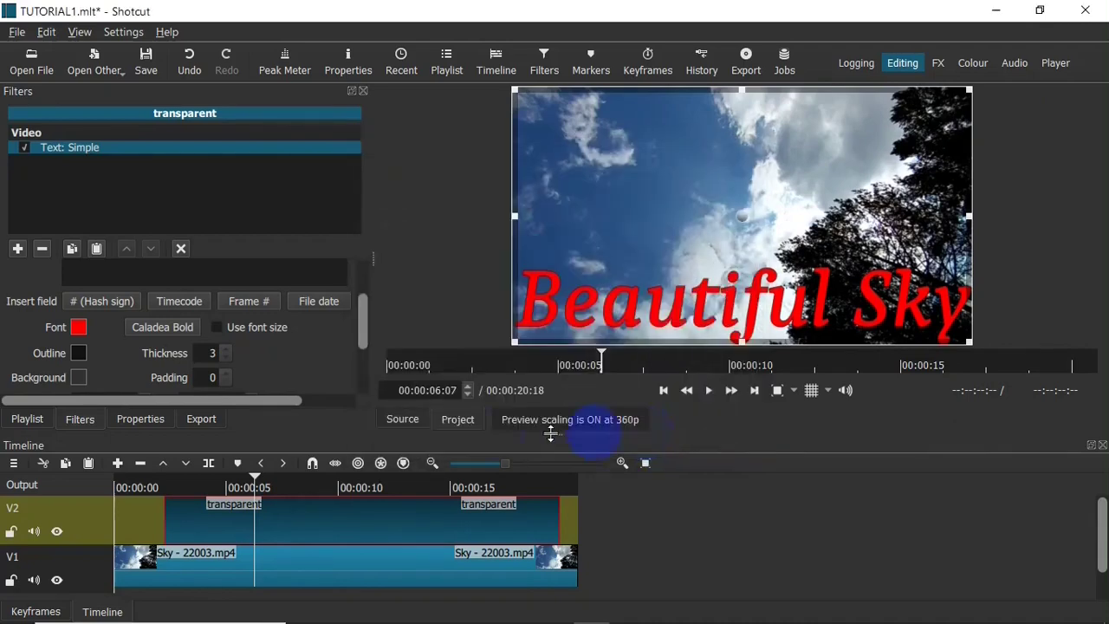
{"action": "left_click", "coordinate": [221, 326]}
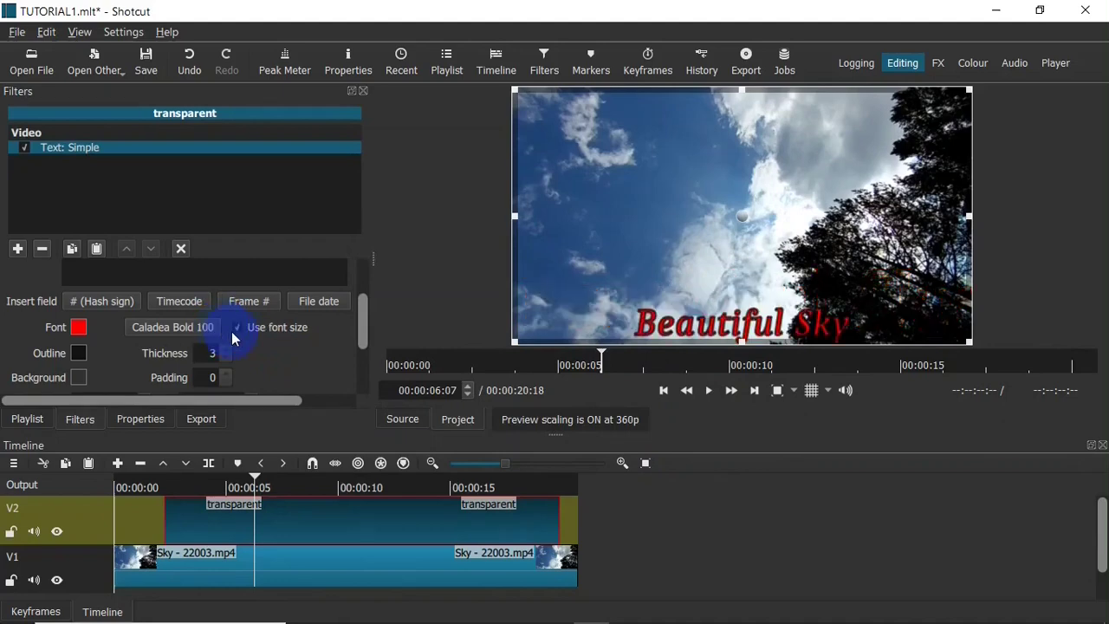
Give the text a white outline with a thickness of 2.
{"action": "left_click", "coordinate": [80, 352]}
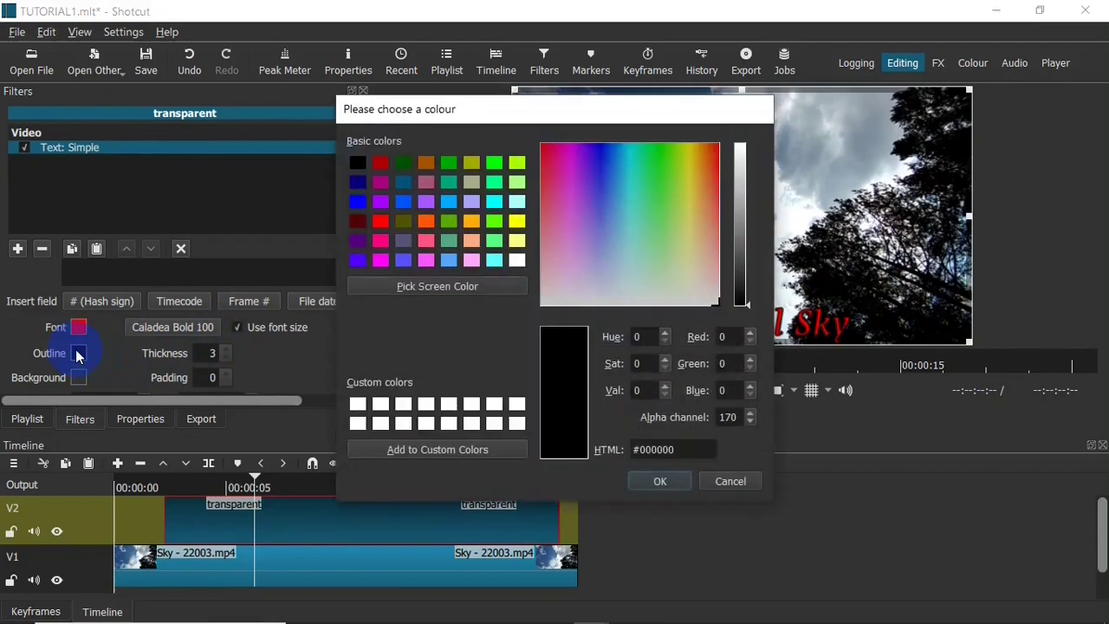
{"action": "left_click", "coordinate": [516, 259]}
{"action": "left_click", "coordinate": [660, 481]}
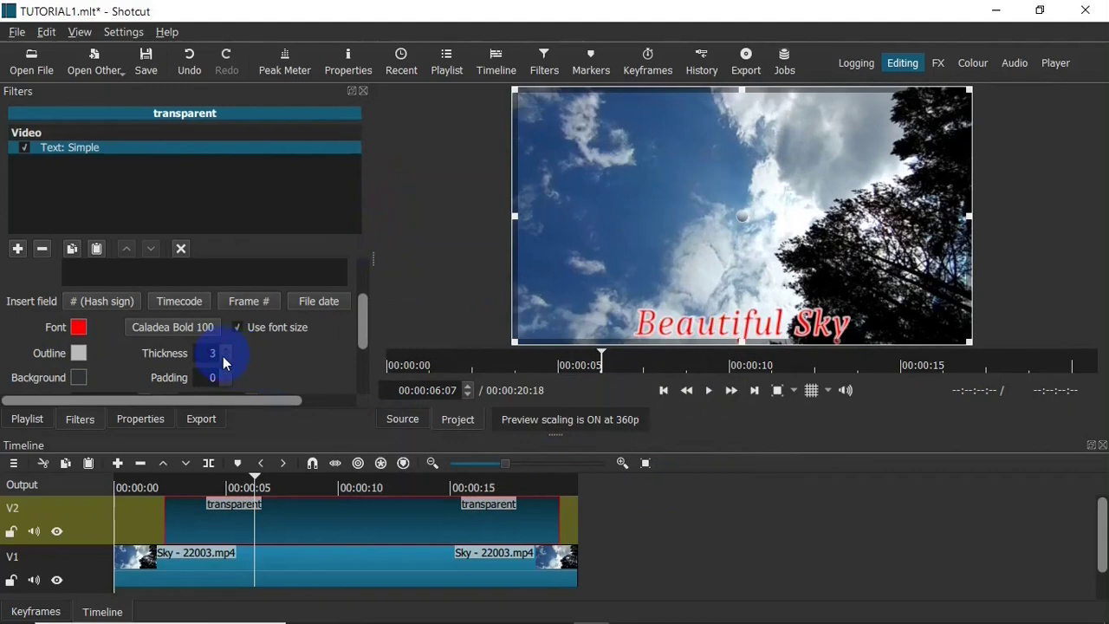
{"action": "left_click", "coordinate": [224, 358]}
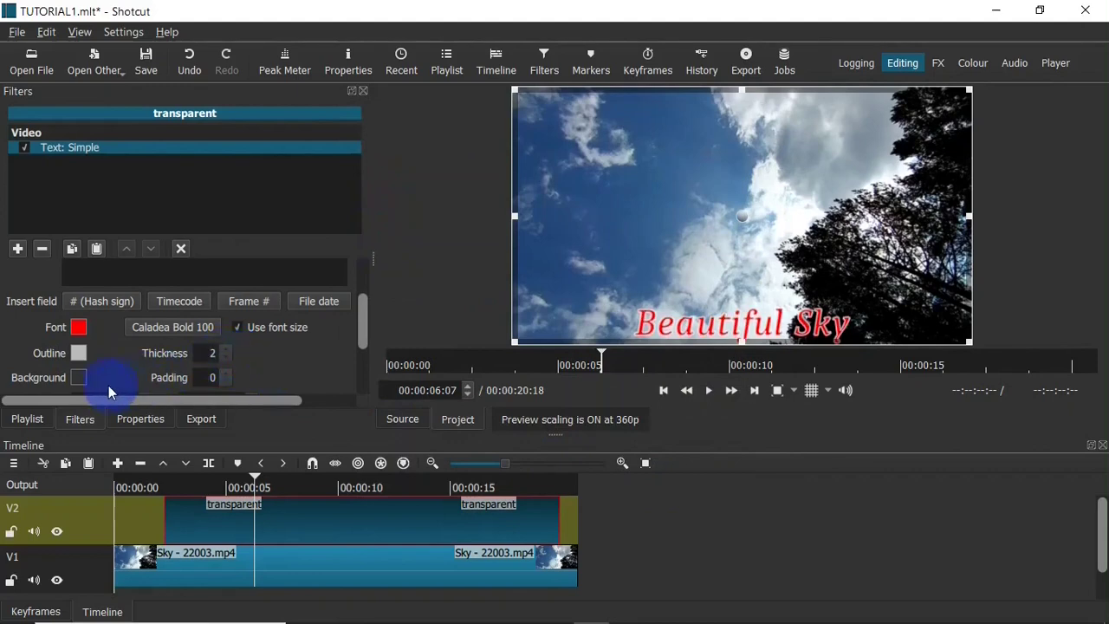
Set the text background to dark red #550000 with an alpha channel of 50.
{"action": "left_click", "coordinate": [79, 379]}
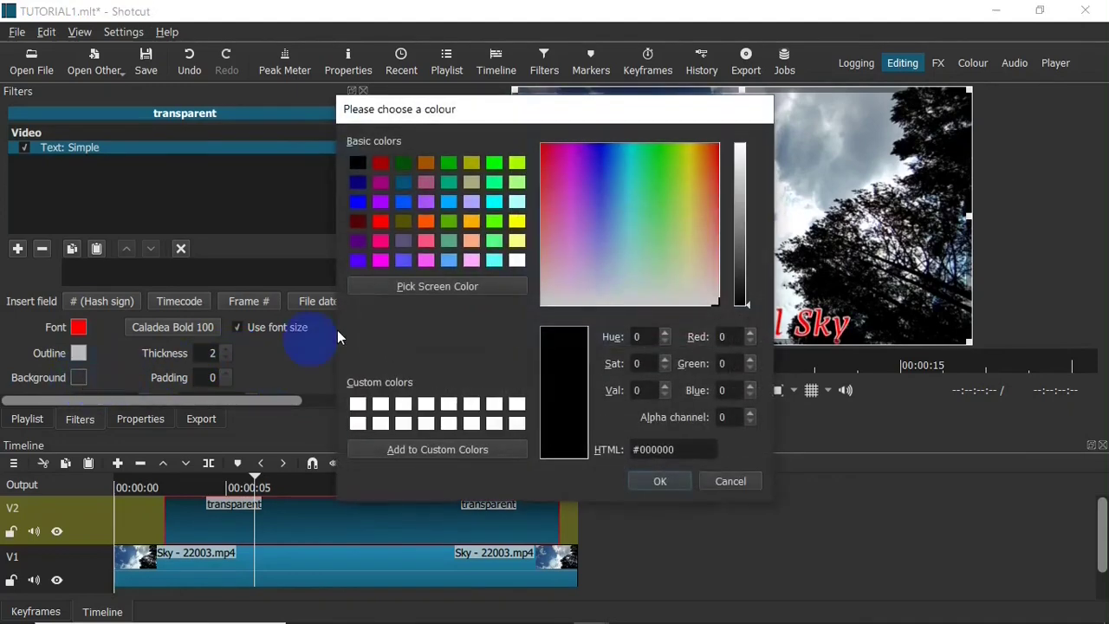
{"action": "left_click", "coordinate": [357, 221]}
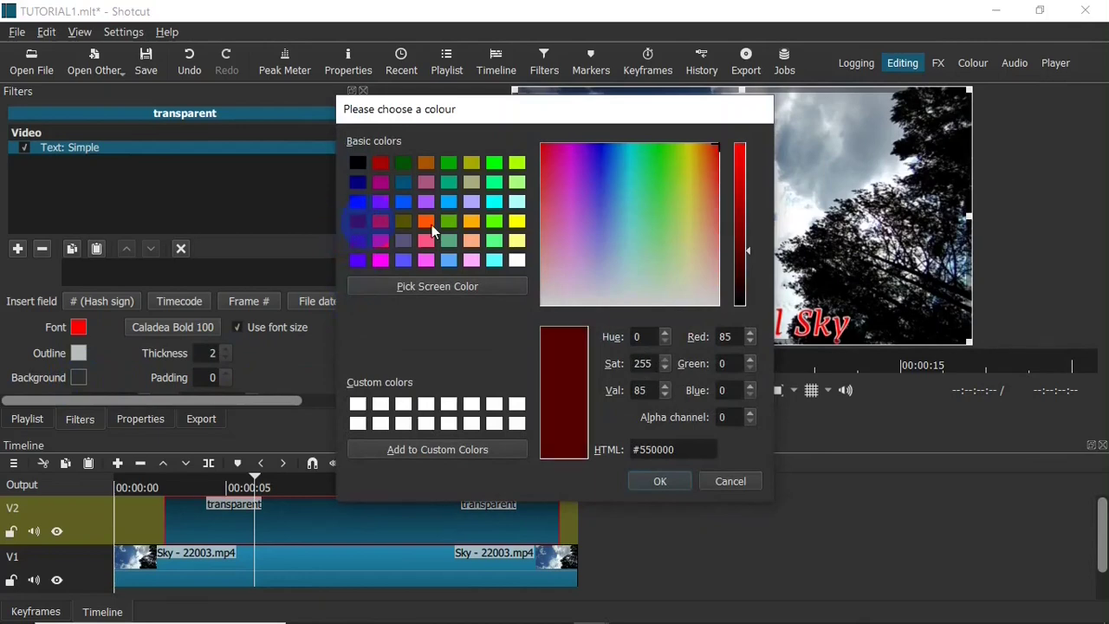
{"action": "left_click", "coordinate": [731, 416]}
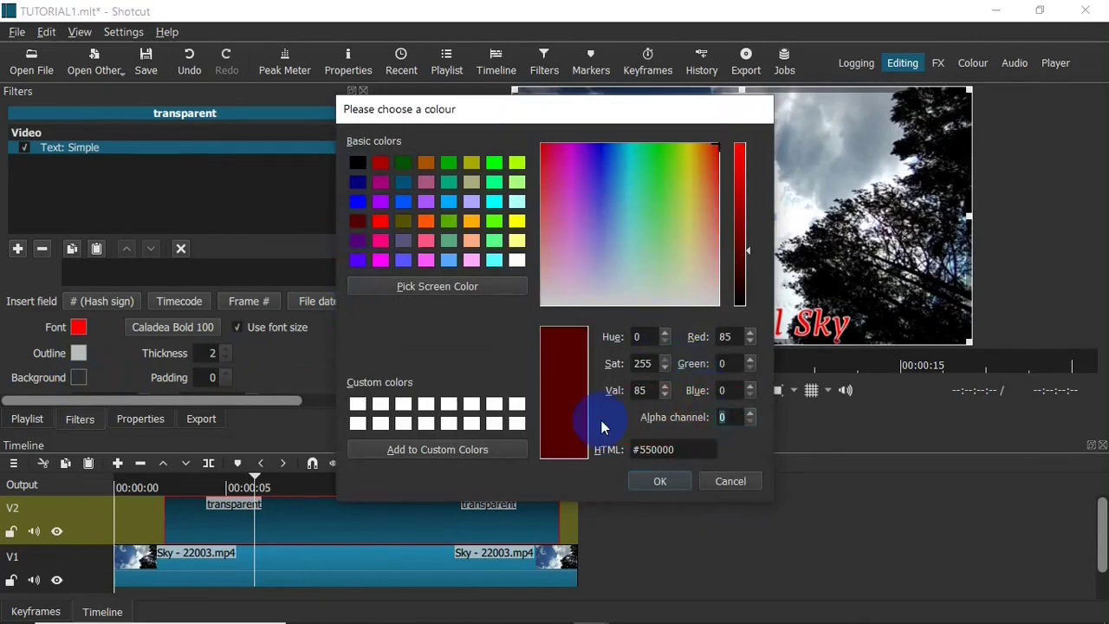
{"action": "key", "text": "BackSpace"}
{"action": "type", "text": "50"}
{"action": "left_click", "coordinate": [678, 481]}
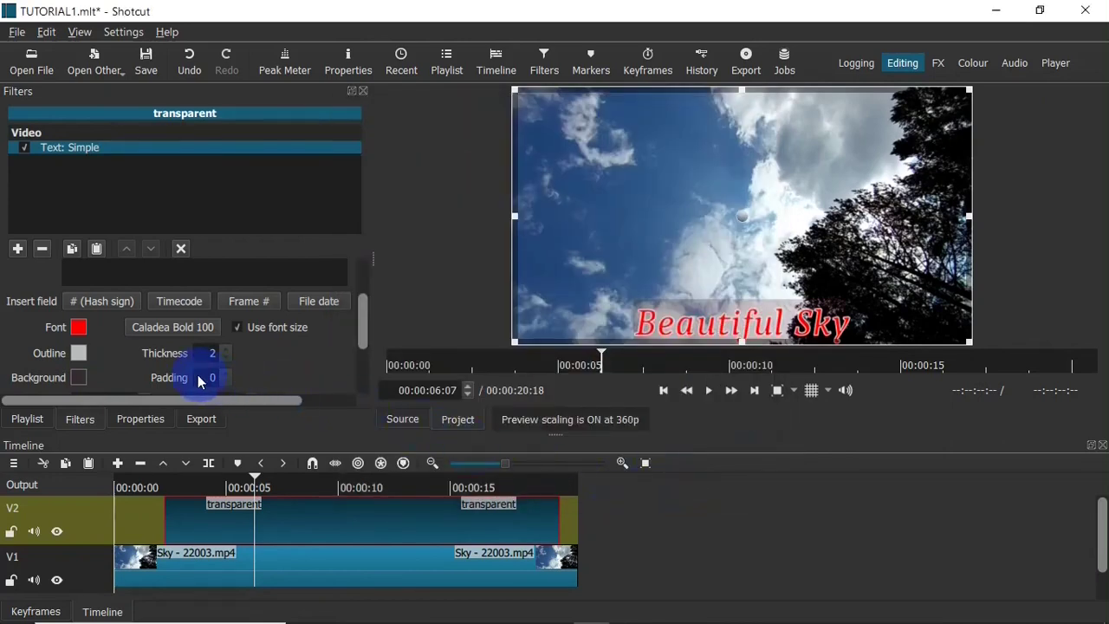
Increase the padding of the text background to 27.
{"action": "scroll", "coordinate": [228, 379], "scroll_direction": "up", "scroll_amount": 6}
{"action": "scroll", "coordinate": [226, 378], "scroll_direction": "up", "scroll_amount": 5}
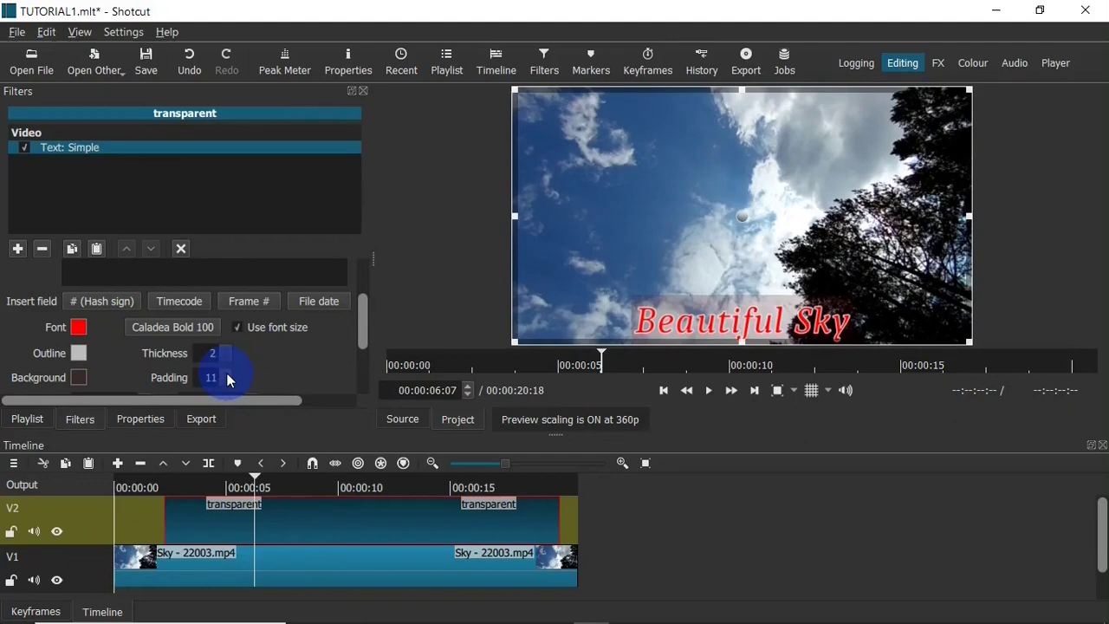
{"action": "scroll", "coordinate": [227, 378], "scroll_direction": "up", "scroll_amount": 3}
{"action": "scroll", "coordinate": [228, 379], "scroll_direction": "up", "scroll_amount": 1}
{"action": "scroll", "coordinate": [228, 378], "scroll_direction": "up", "scroll_amount": 5}
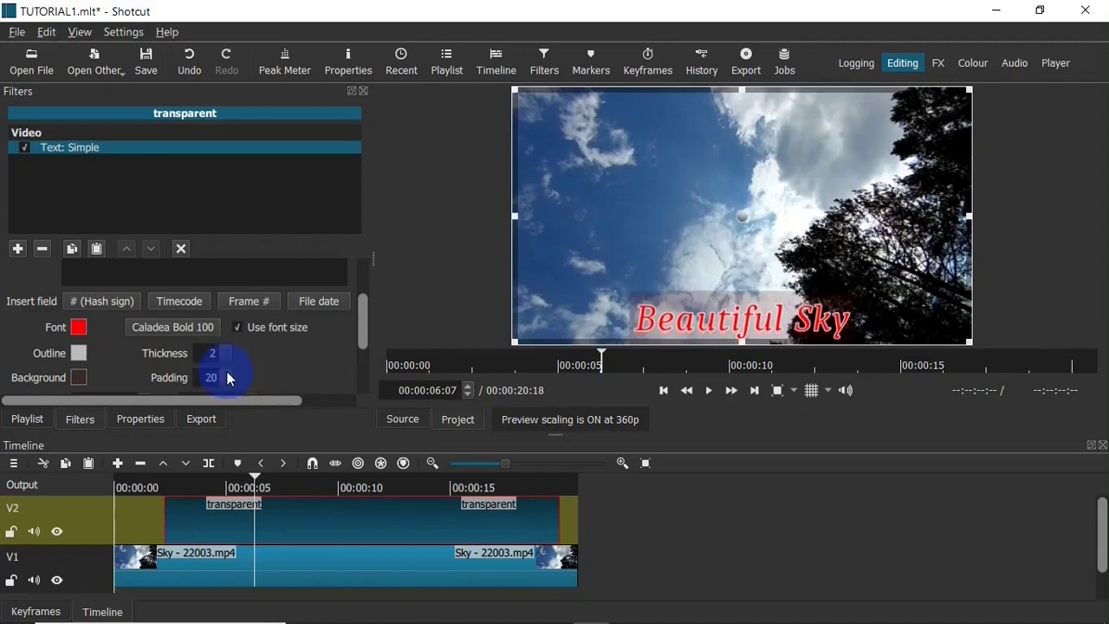
{"action": "scroll", "coordinate": [227, 378], "scroll_direction": "up", "scroll_amount": 3}
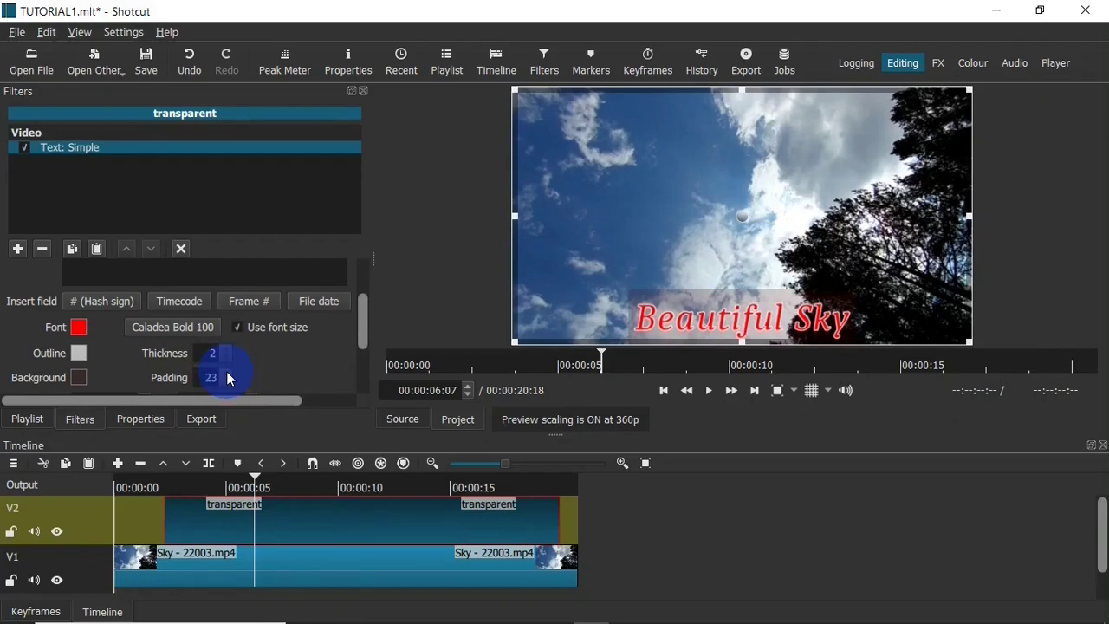
{"action": "scroll", "coordinate": [229, 378], "scroll_direction": "up", "scroll_amount": 1}
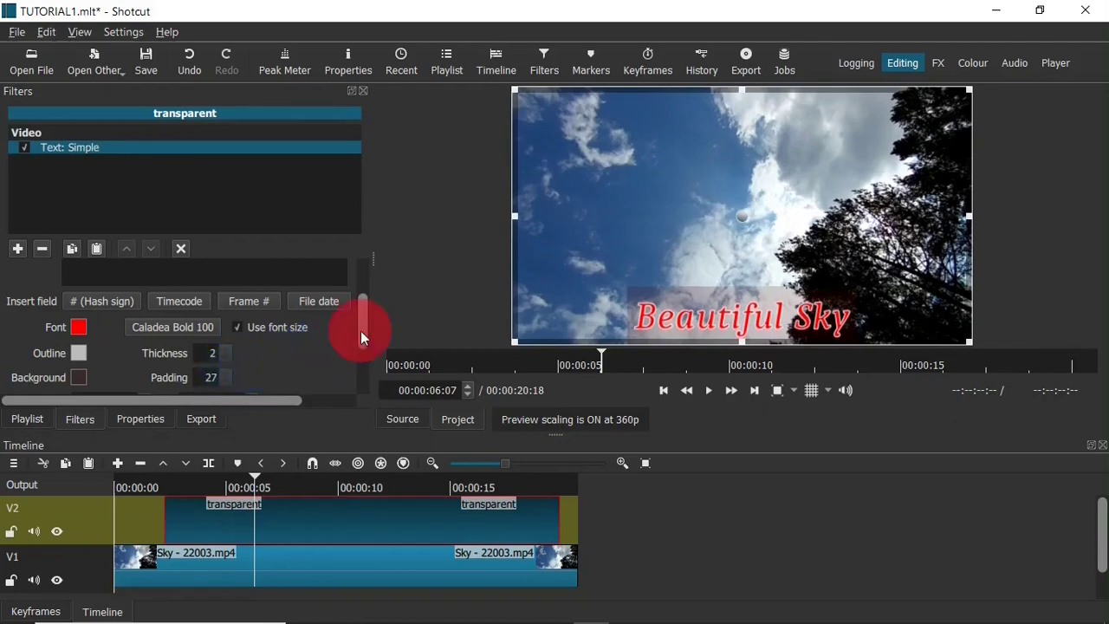
Set the text's vertical fit to Middle.
{"action": "scroll", "coordinate": [361, 330], "scroll_direction": "down", "scroll_amount": 2}
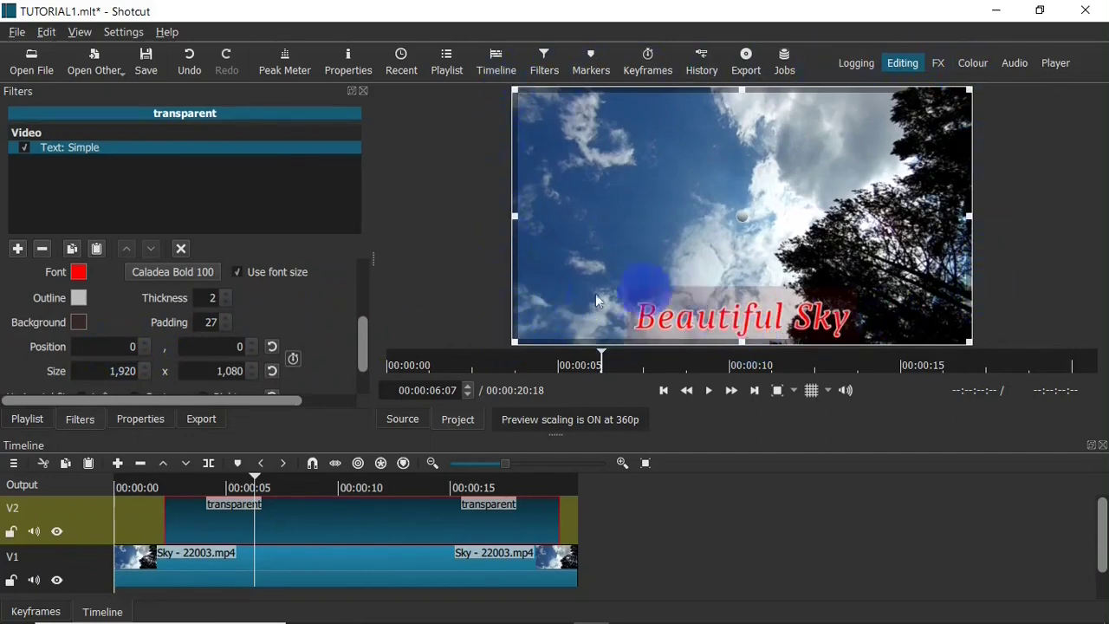
{"action": "left_click_drag", "start_coordinate": [362, 326], "coordinate": [361, 349]}
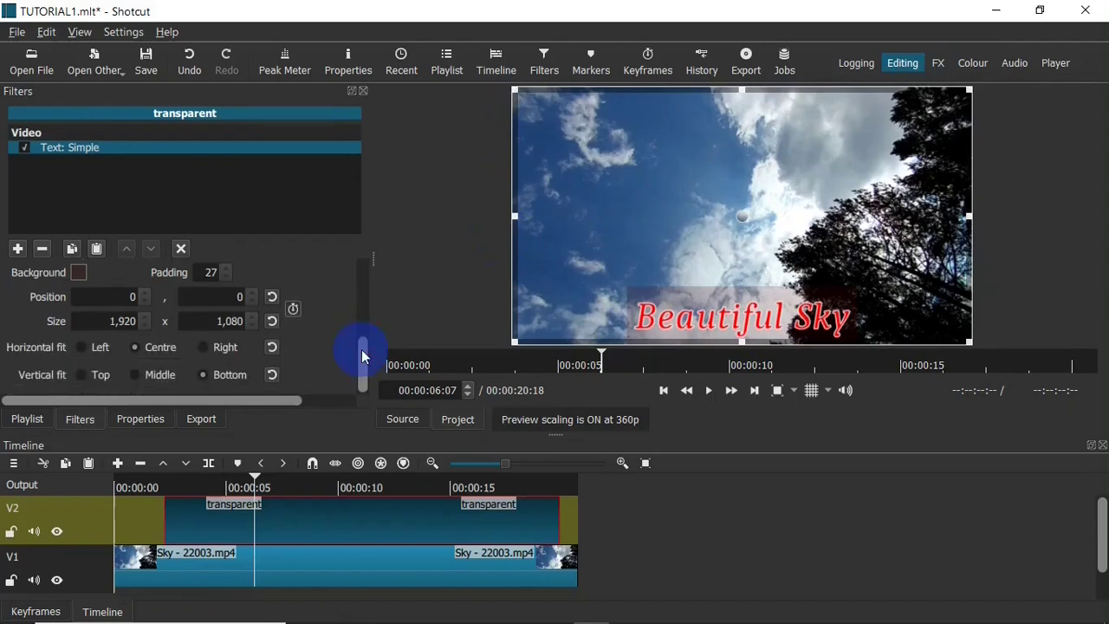
{"action": "left_click", "coordinate": [148, 374]}
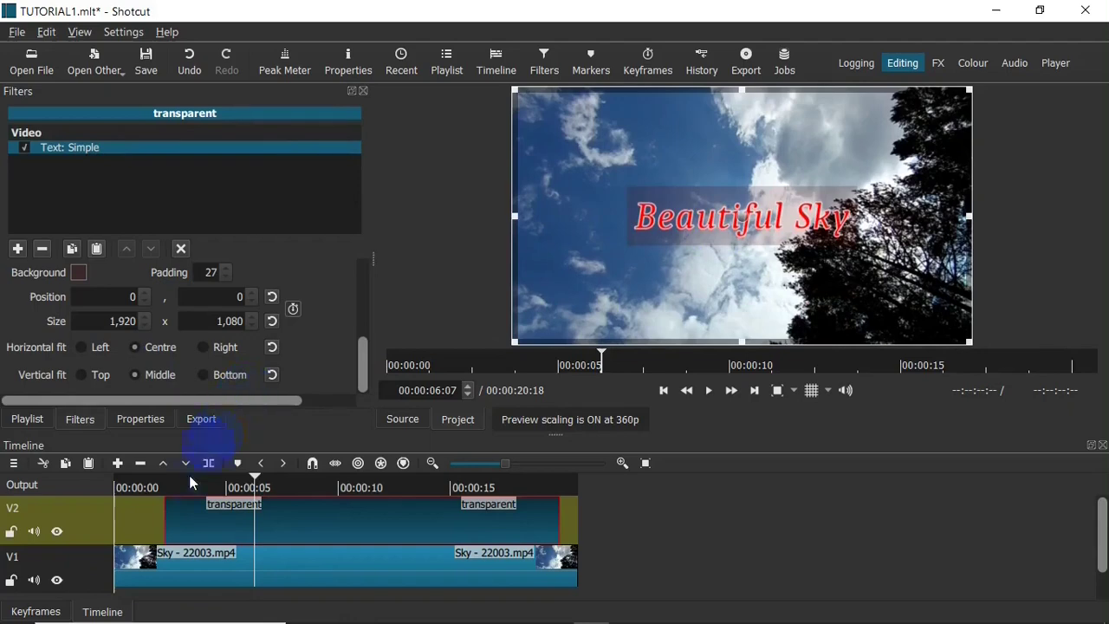
Preview the text overlay's appearance by playing the timeline from about 00:00:01:17 and again from 00:00:01:24, pausing each time.
{"action": "left_click", "coordinate": [153, 490]}
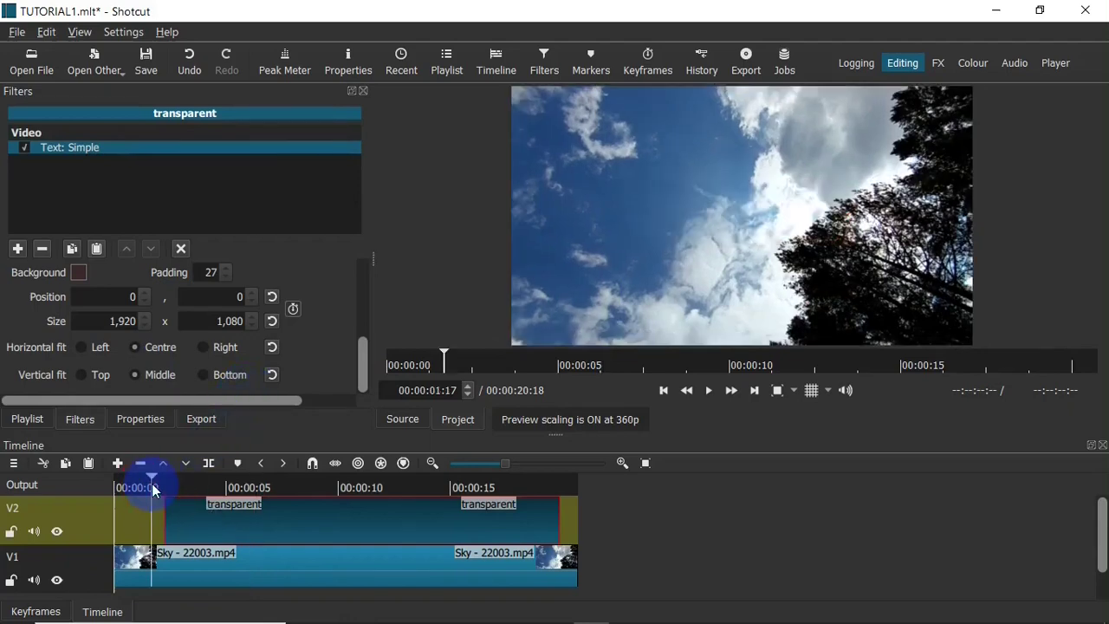
{"action": "left_click", "coordinate": [708, 390]}
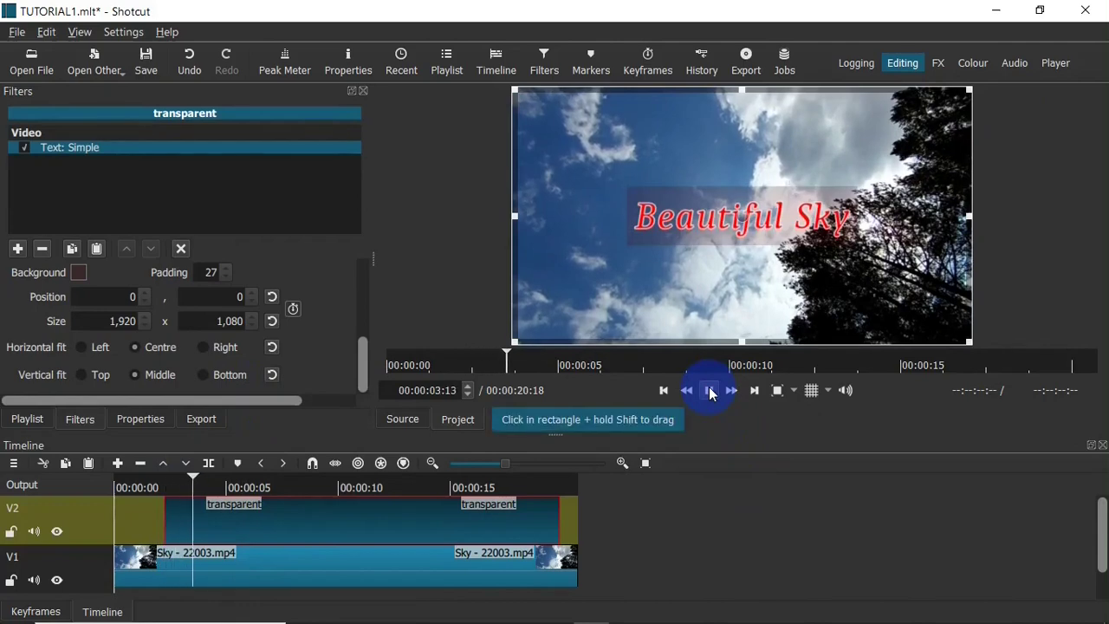
{"action": "left_click", "coordinate": [709, 390]}
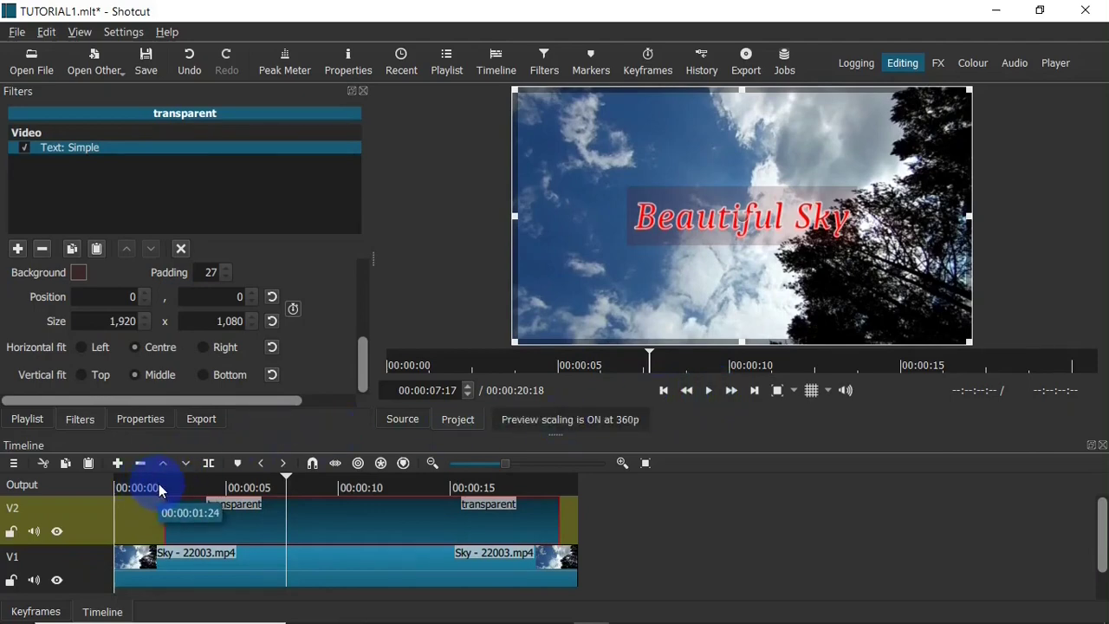
{"action": "left_click", "coordinate": [158, 490]}
{"action": "left_click", "coordinate": [705, 399]}
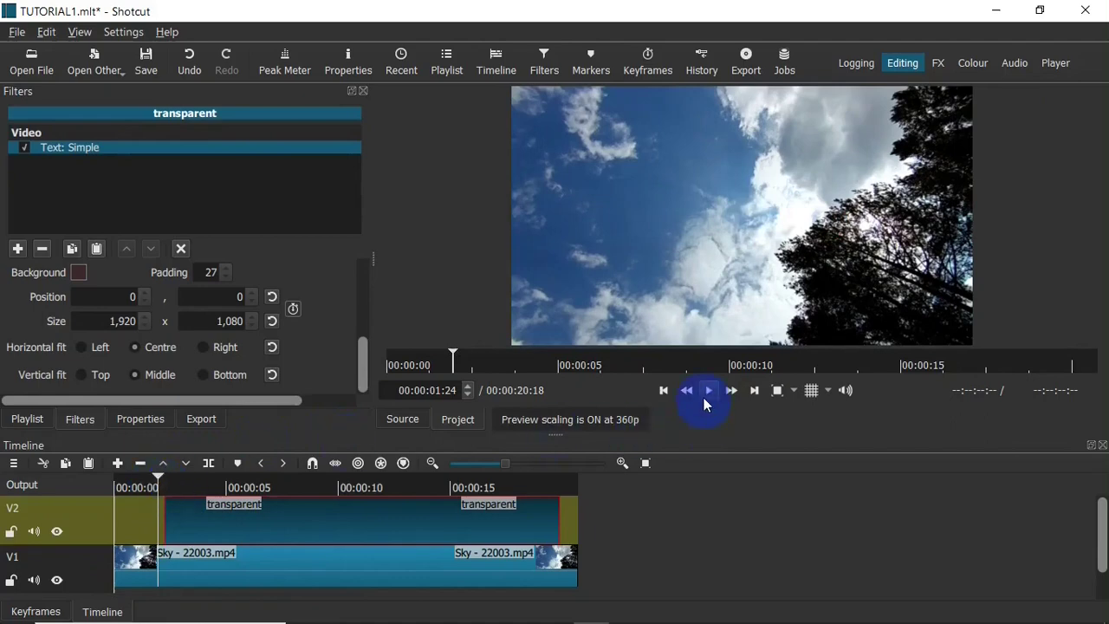
{"action": "left_click", "coordinate": [705, 398]}
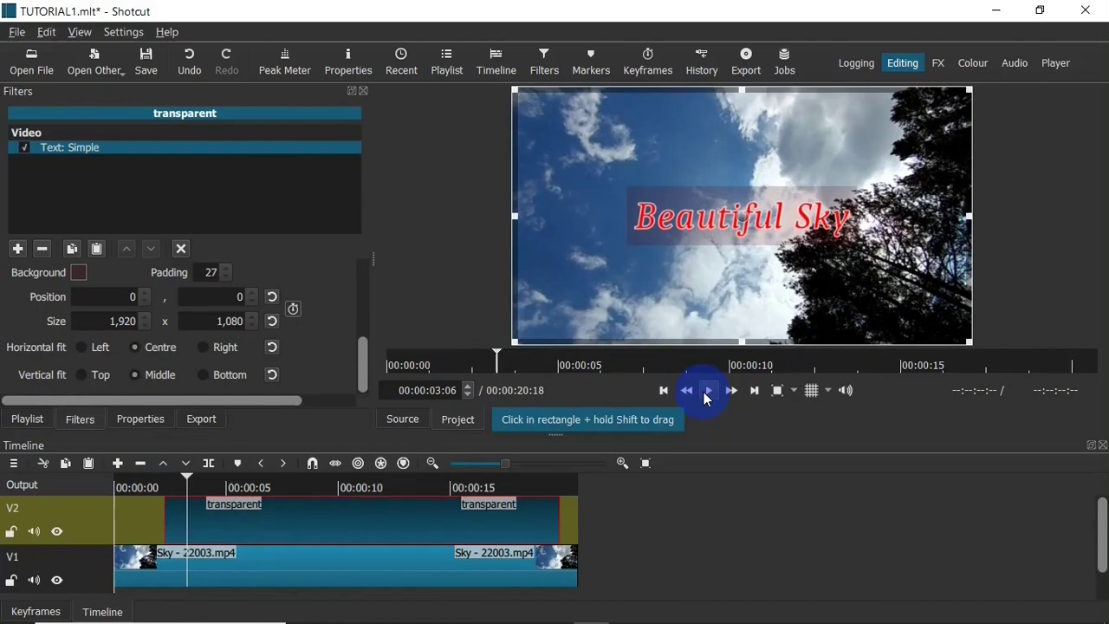
Create a transparent colour clip and place it on track V2 in the gap before the text clip.
{"action": "left_click", "coordinate": [113, 67]}
{"action": "left_click", "coordinate": [111, 93]}
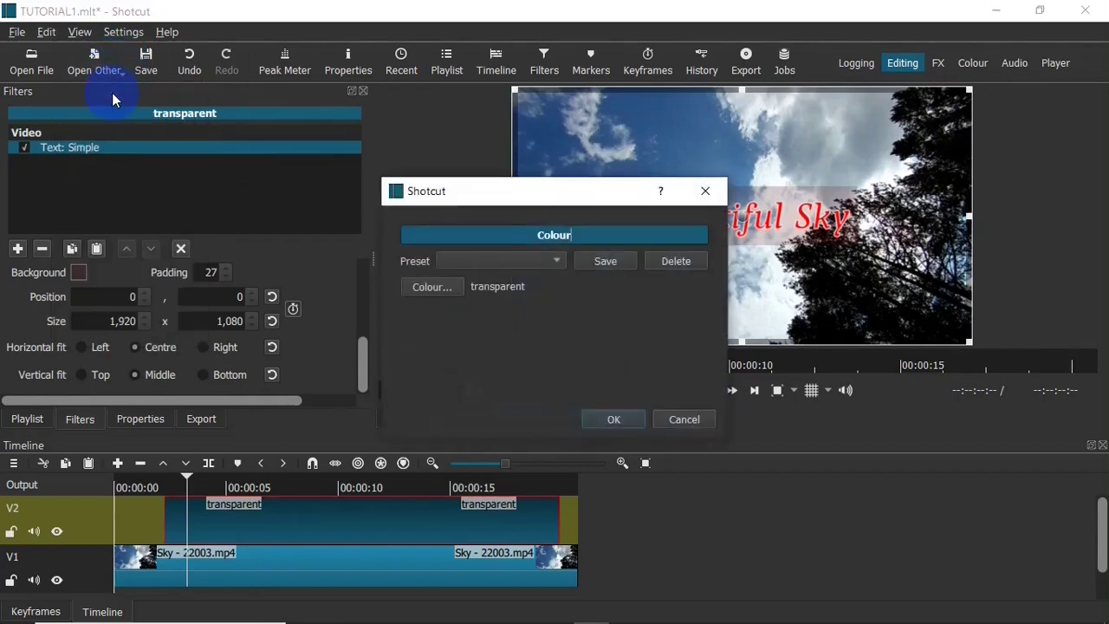
{"action": "left_click", "coordinate": [609, 419]}
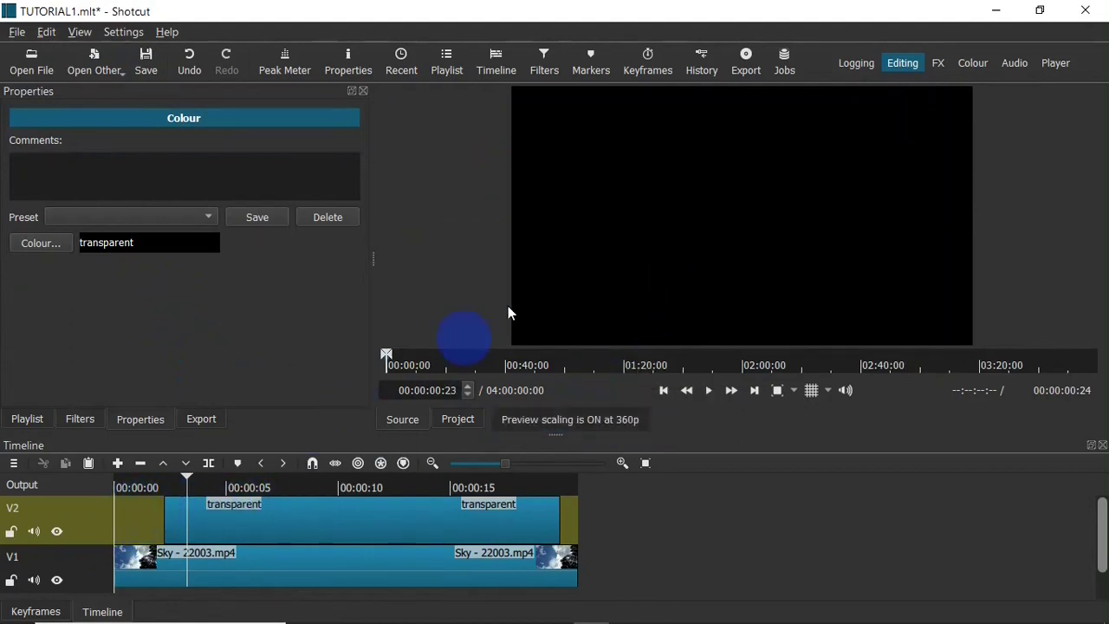
{"action": "left_click_drag", "start_coordinate": [673, 230], "coordinate": [132, 517]}
Select the short new clip on V2 and check that its colour is fully transparent, keeping the colour settings as they are.
{"action": "left_click", "coordinate": [143, 487]}
{"action": "left_click", "coordinate": [141, 513]}
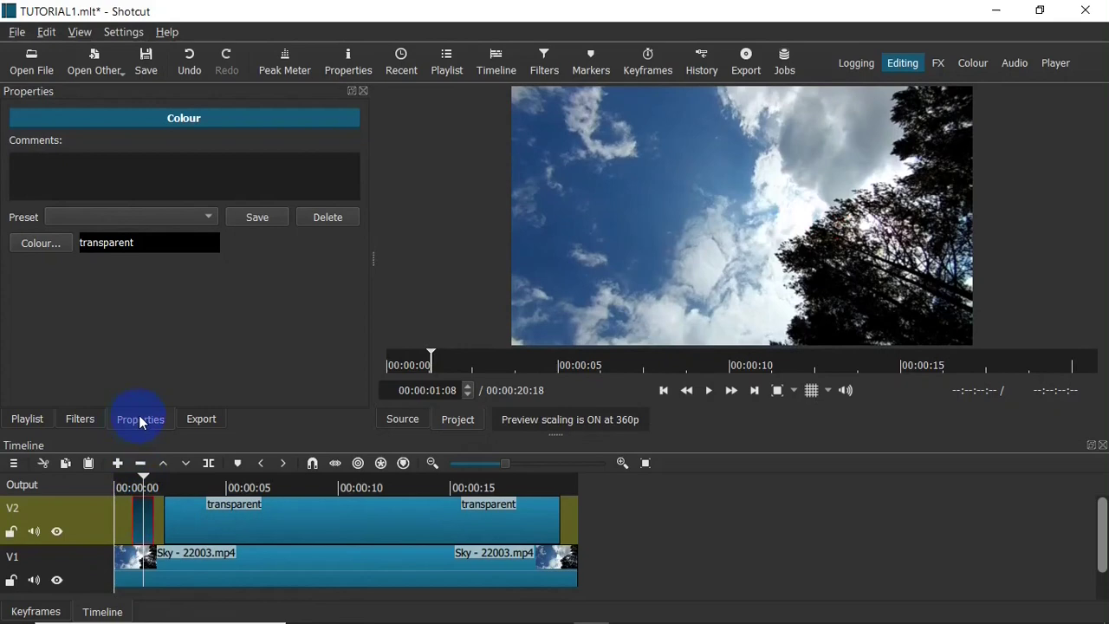
{"action": "left_click", "coordinate": [39, 247]}
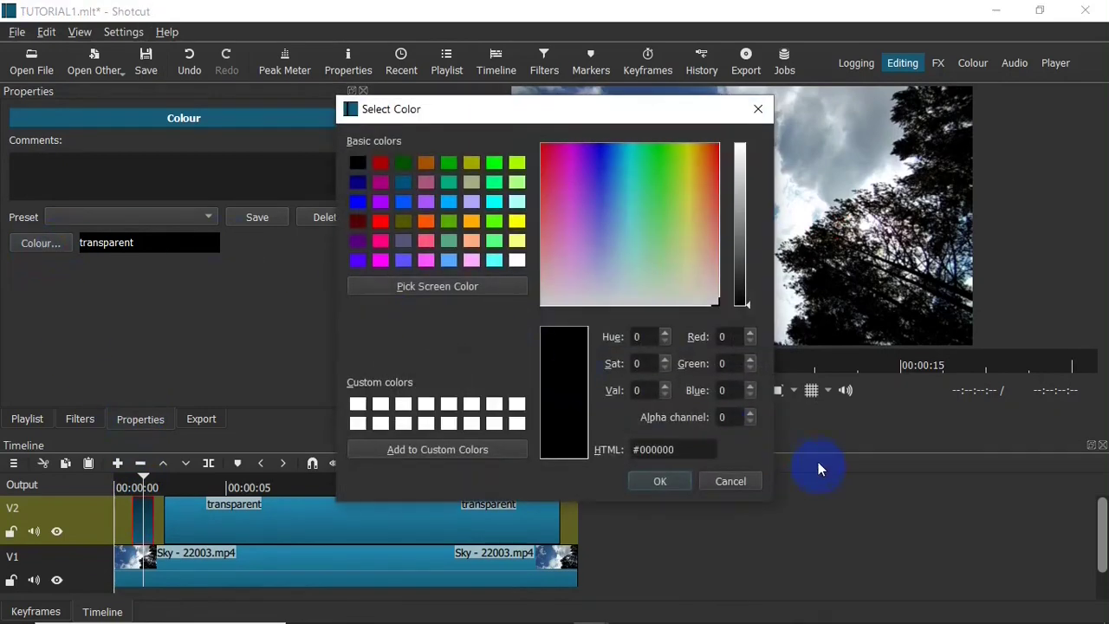
{"action": "left_click", "coordinate": [682, 488]}
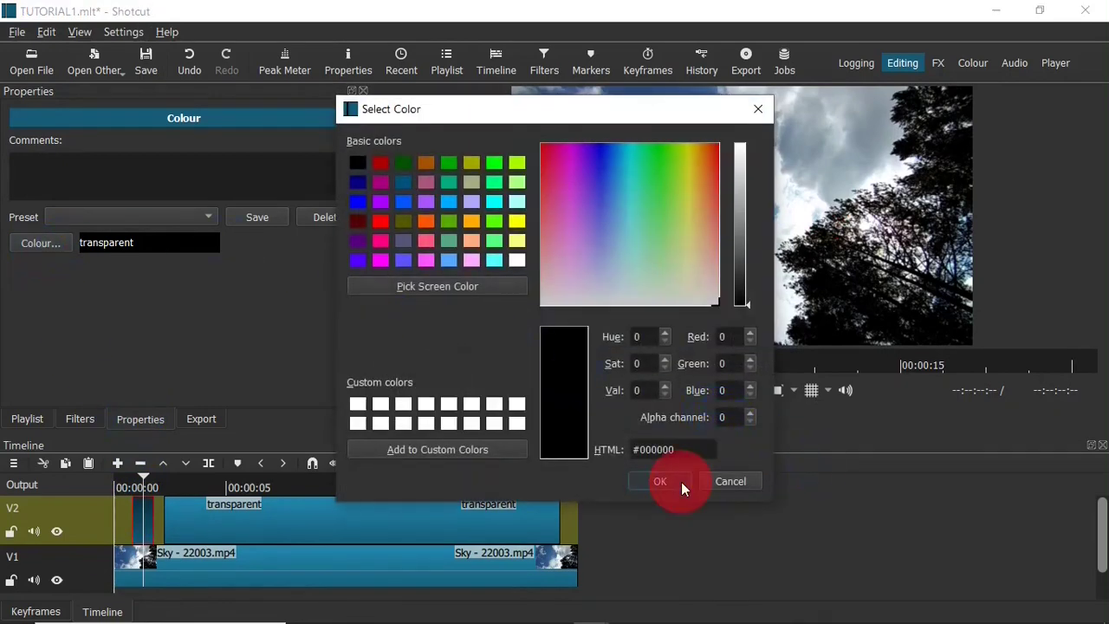
Extend the short transparent clip about 3 seconds over the start of the text clip to form a transition, then play it from 00:00:02:03.
{"action": "left_click", "coordinate": [162, 518]}
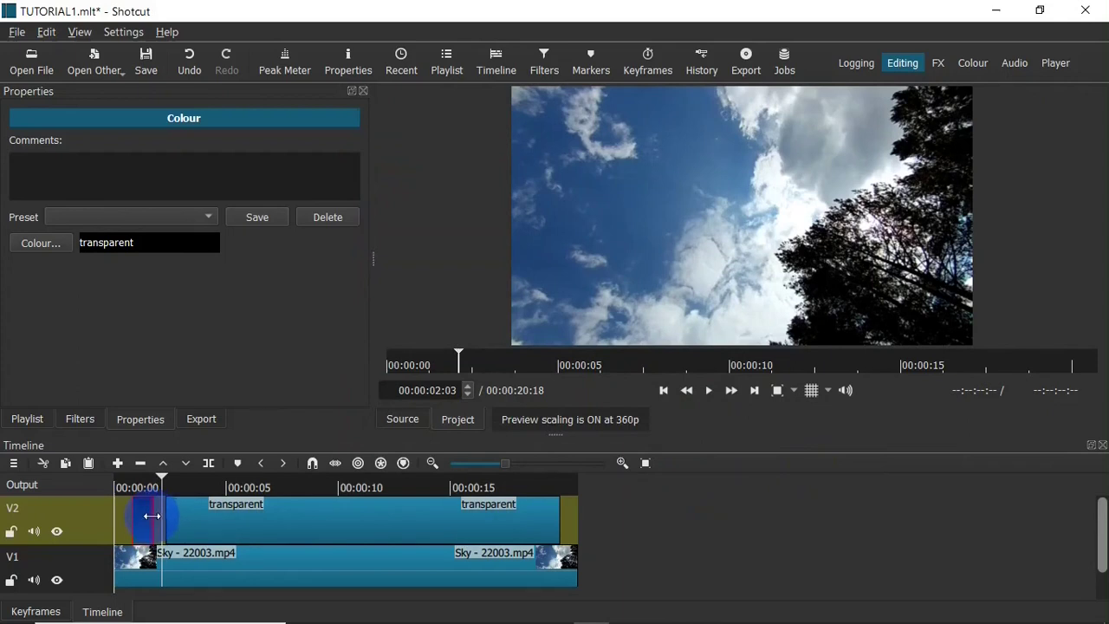
{"action": "left_click_drag", "start_coordinate": [152, 515], "coordinate": [243, 513]}
{"action": "left_click", "coordinate": [199, 518]}
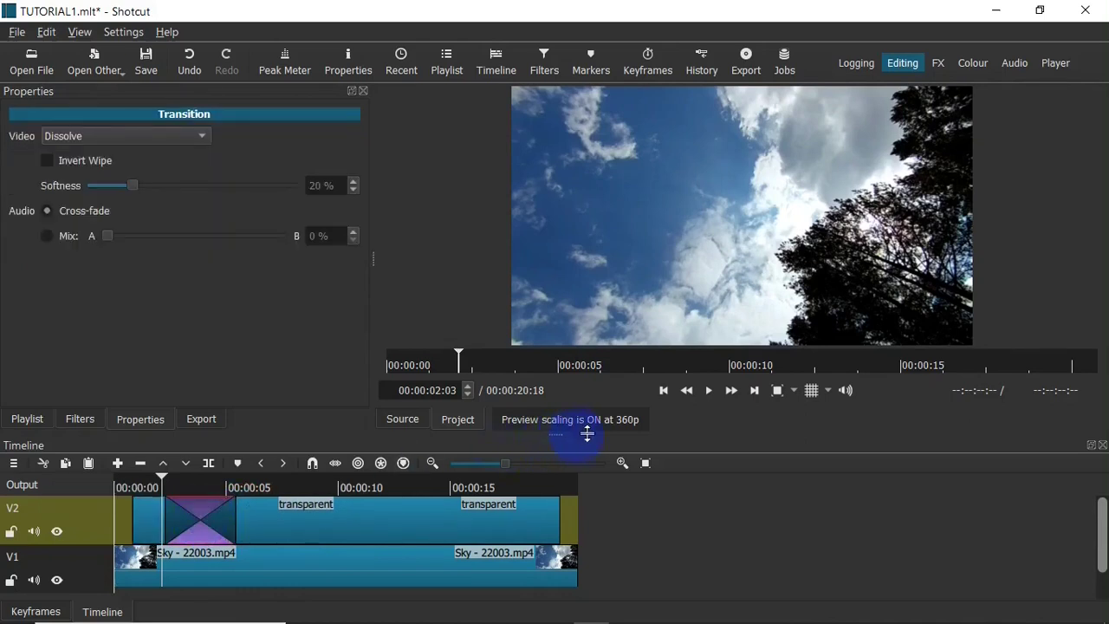
{"action": "left_click", "coordinate": [708, 391]}
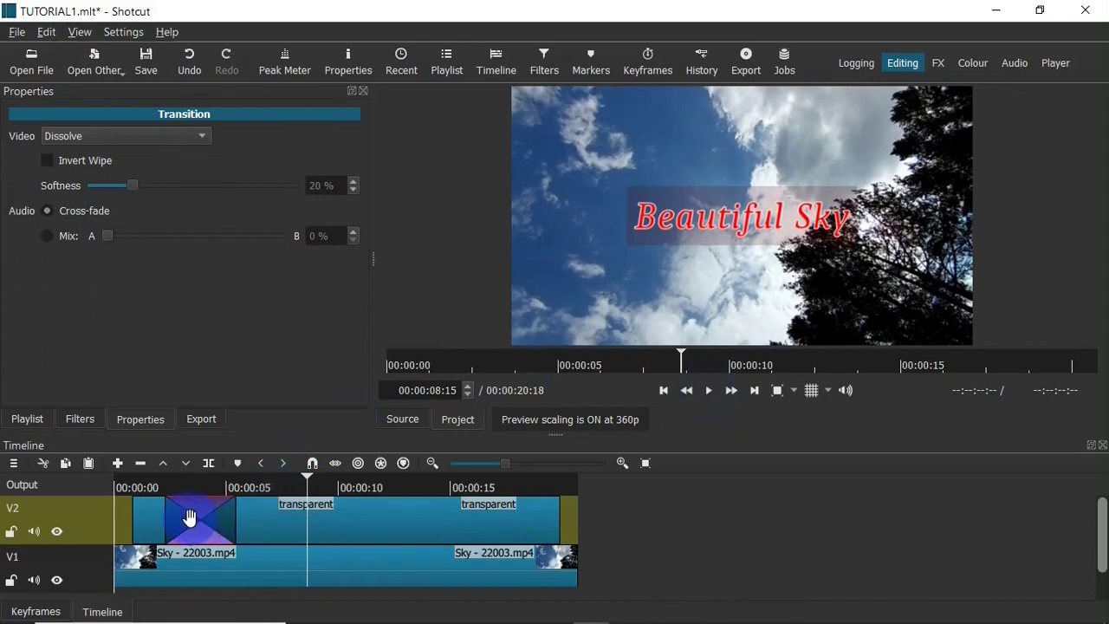
Change the video type of the transition into the text clip to Bar Vertical.
{"action": "left_click", "coordinate": [171, 419]}
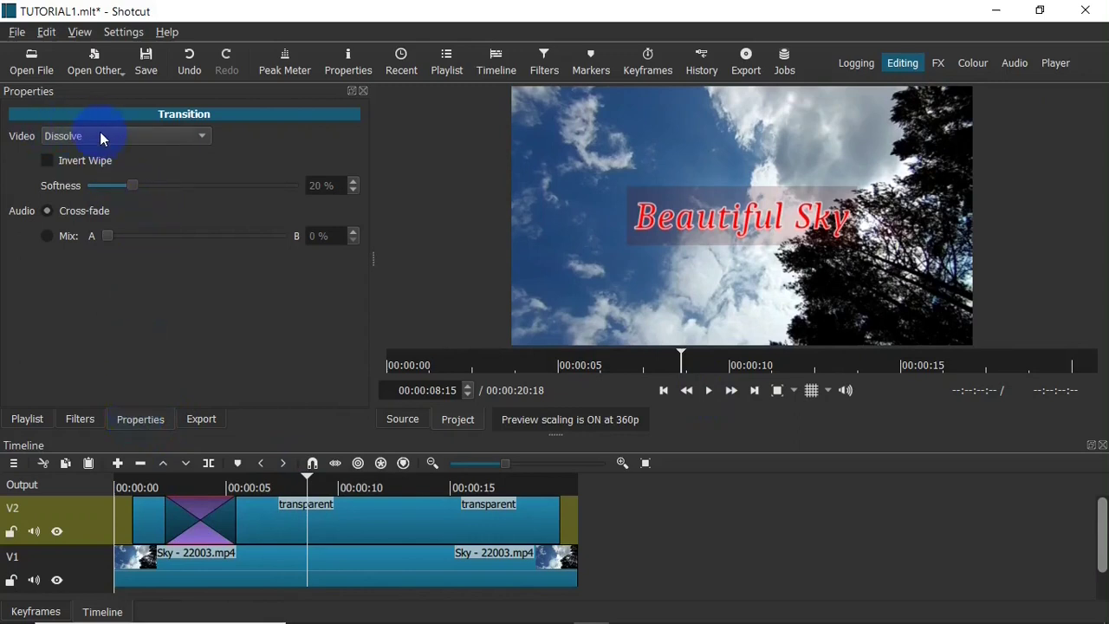
{"action": "left_click", "coordinate": [100, 135]}
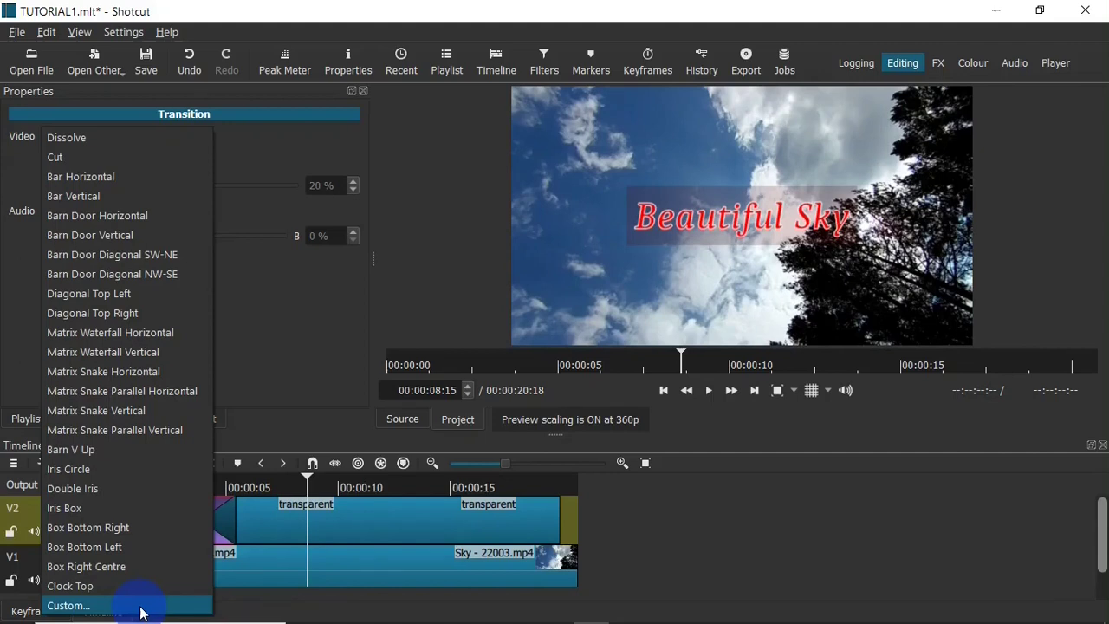
{"action": "left_click", "coordinate": [118, 197]}
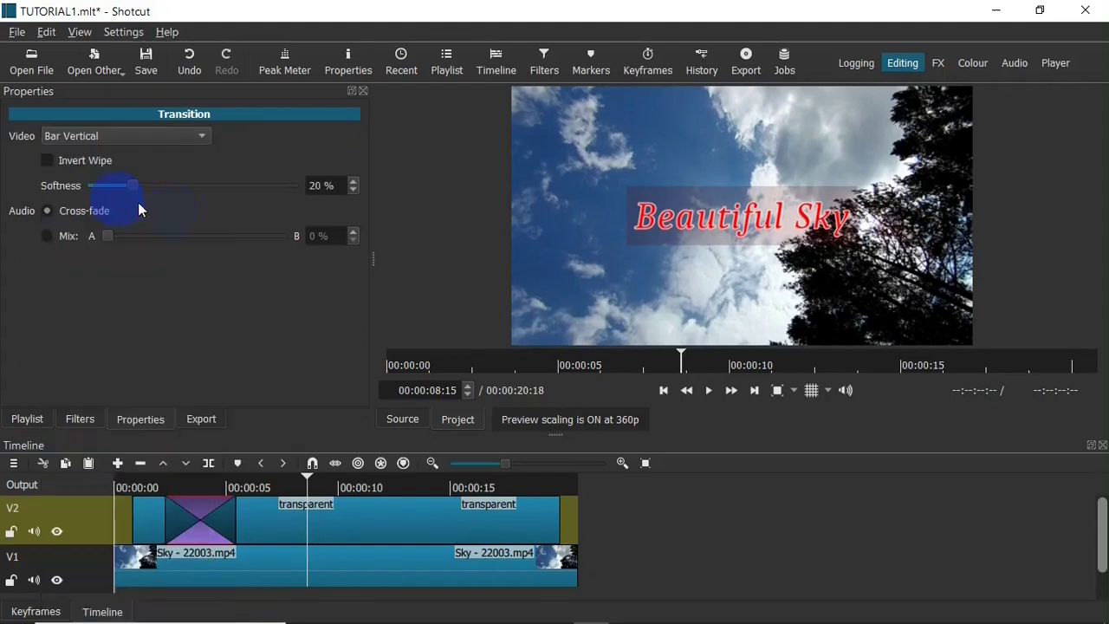
Preview the Bar Vertical transition by playing the timeline from just before it and pausing once the text is fully shown.
{"action": "left_click", "coordinate": [160, 487]}
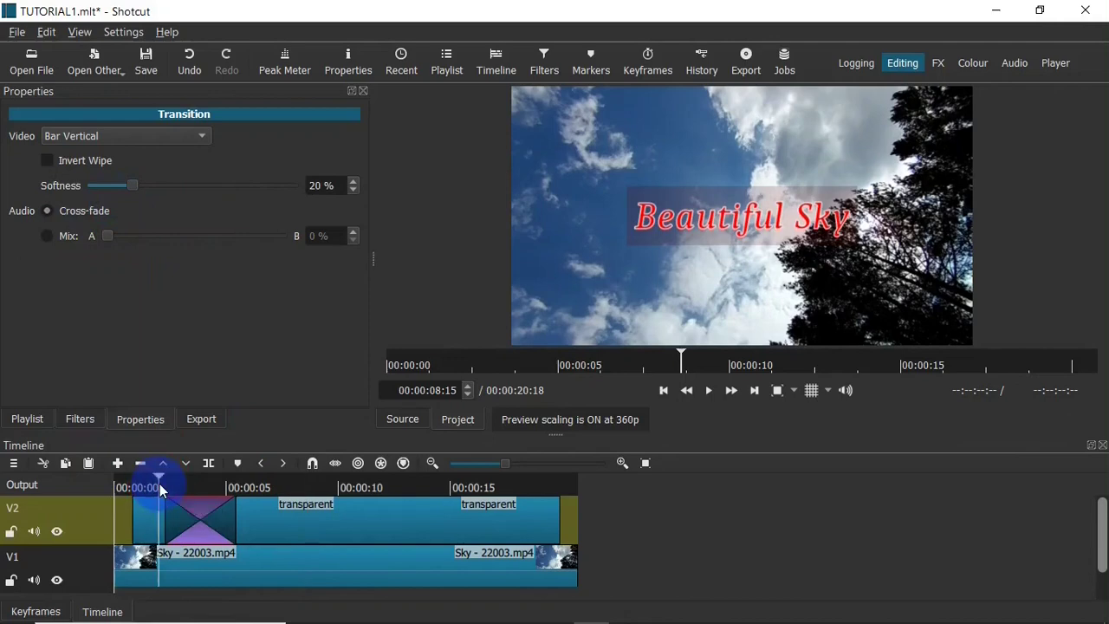
{"action": "left_click", "coordinate": [709, 393]}
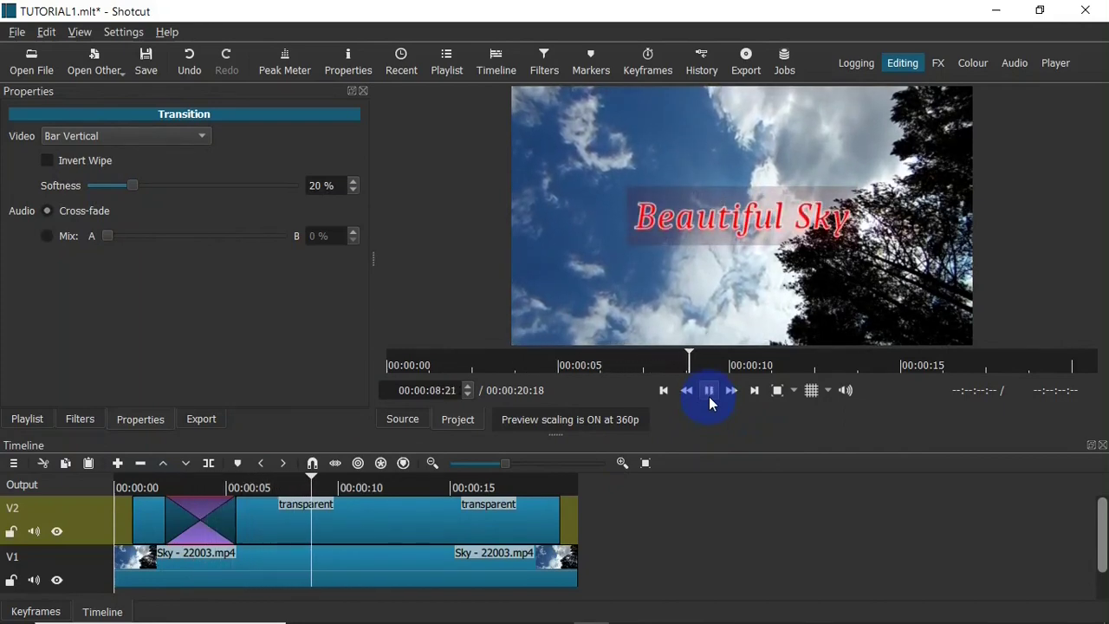
{"action": "left_click", "coordinate": [709, 394]}
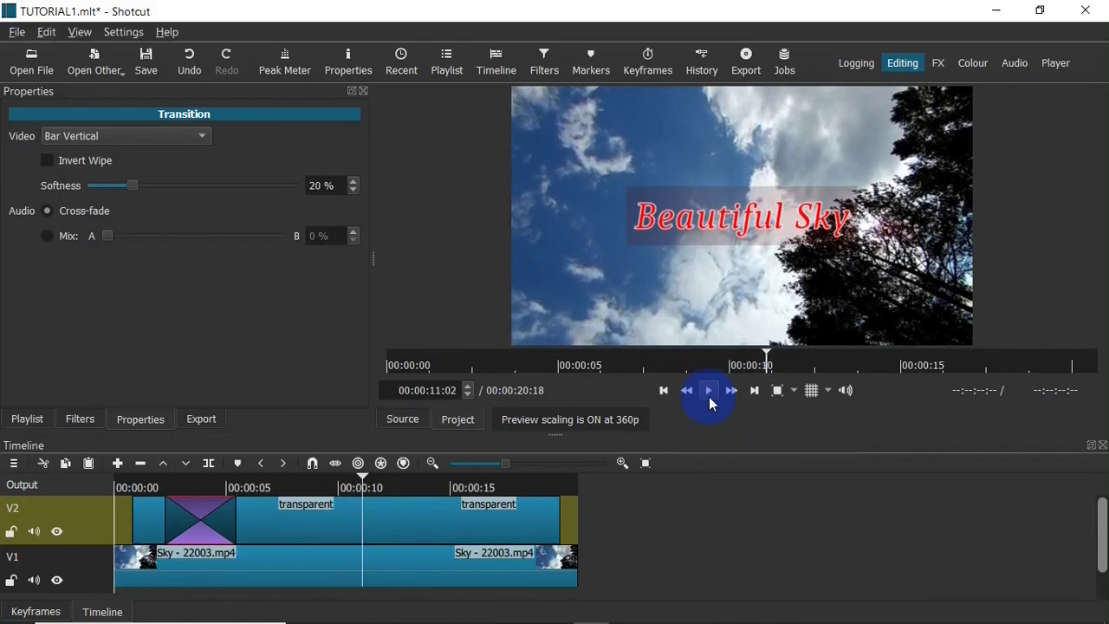